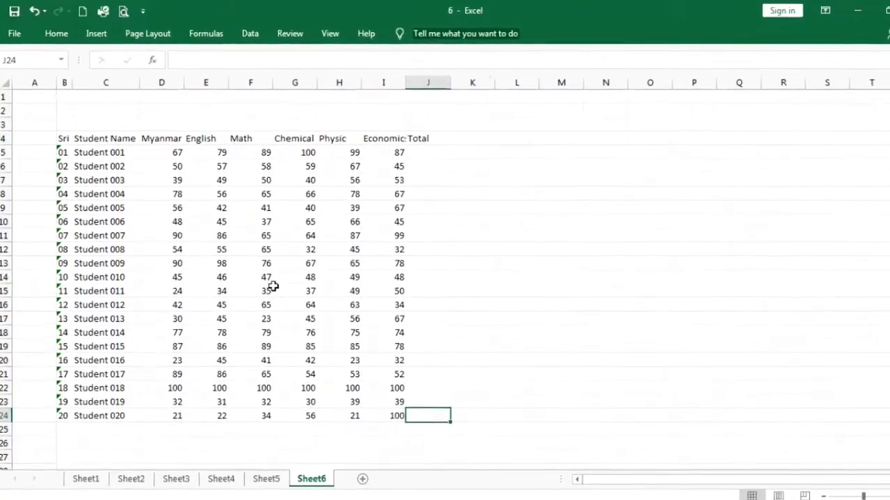
# Step: Review the subject headings, the student list from Student 001 to Student 020, and the empty Total column
pyautogui.click(172, 150)
pyautogui.click(223, 172)
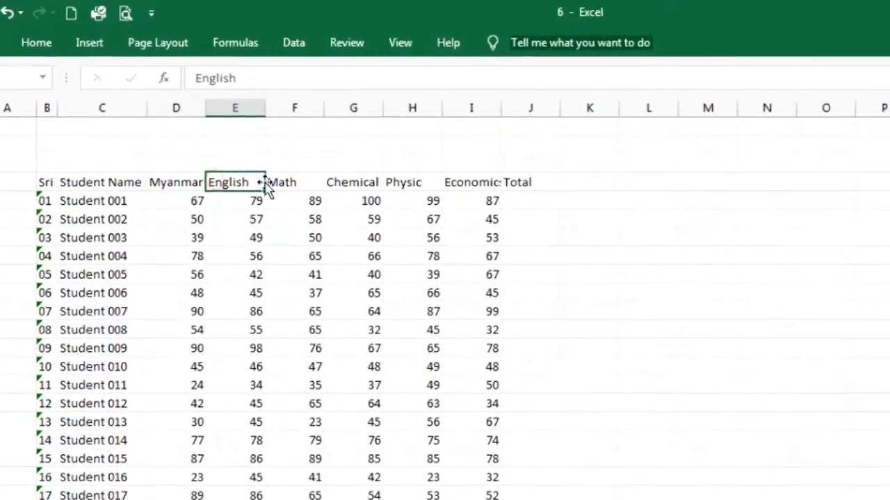
pyautogui.click(301, 171)
pyautogui.click(363, 195)
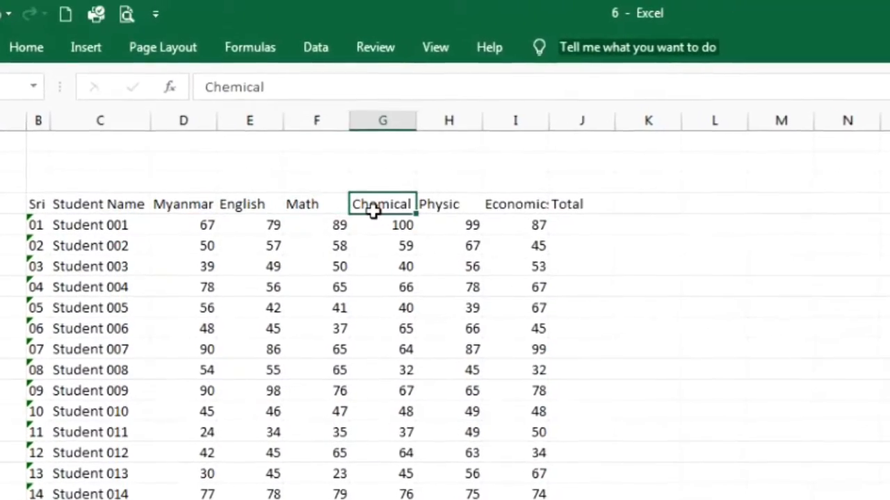
pyautogui.click(460, 215)
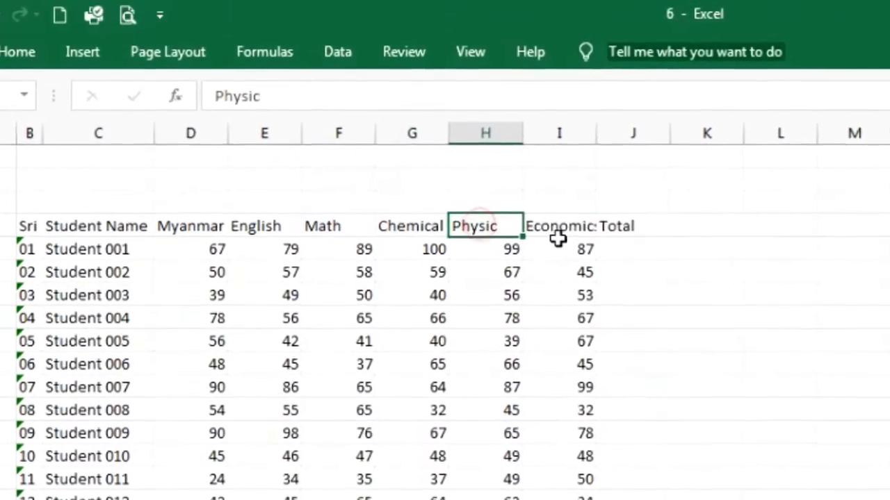
pyautogui.click(540, 216)
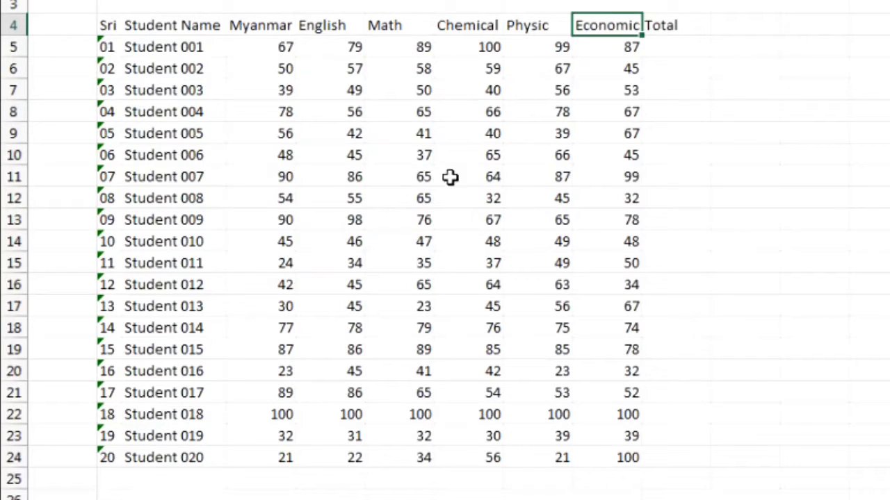
pyautogui.click(182, 47)
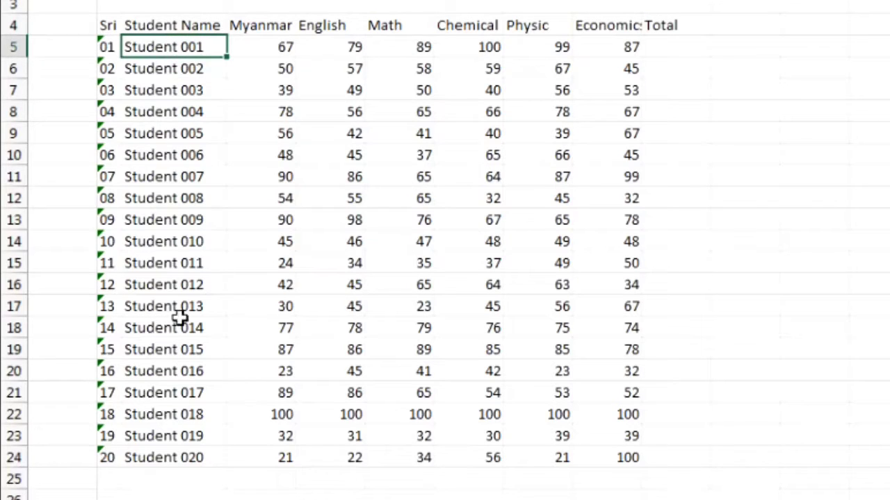
pyautogui.click(193, 464)
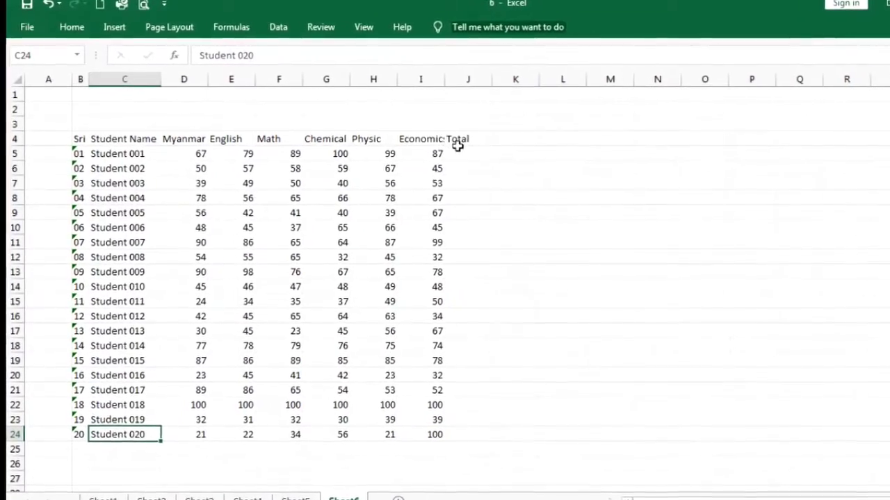
pyautogui.click(460, 153)
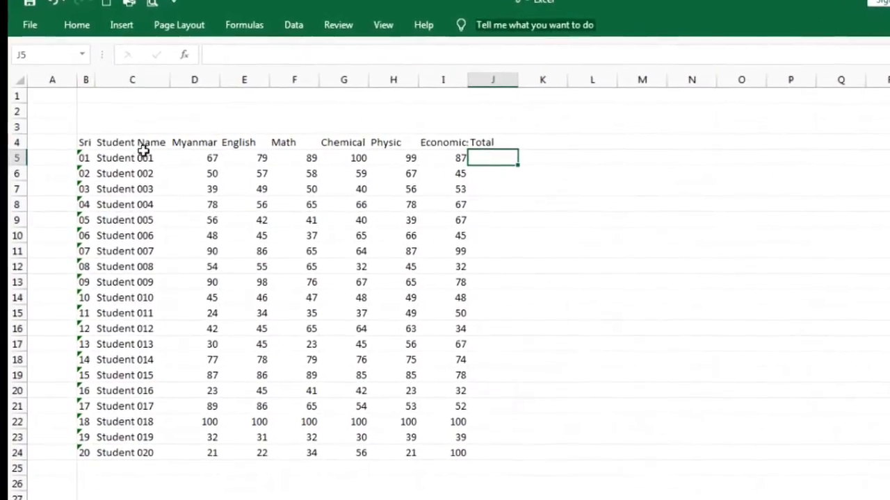
pyautogui.click(143, 155)
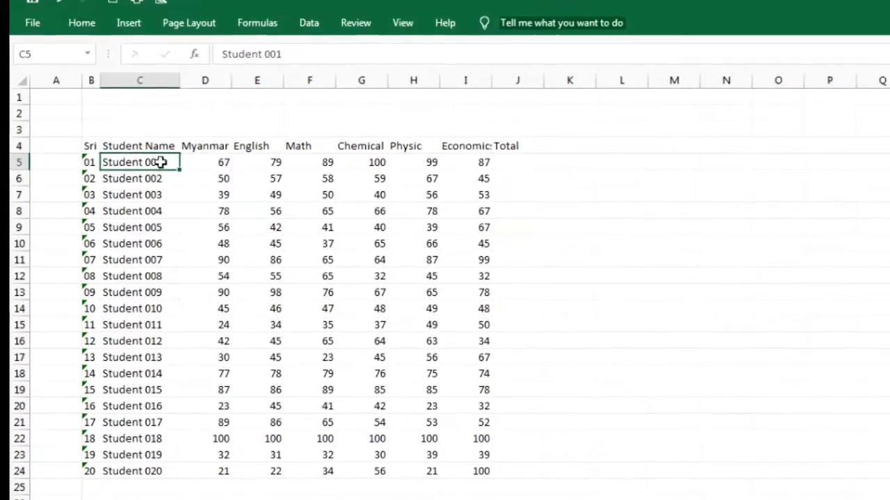
pyautogui.click(533, 166)
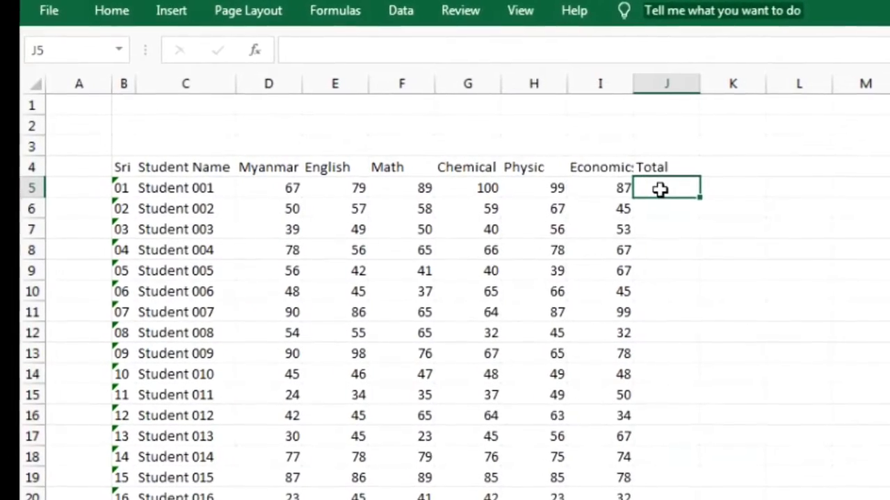
pyautogui.click(647, 210)
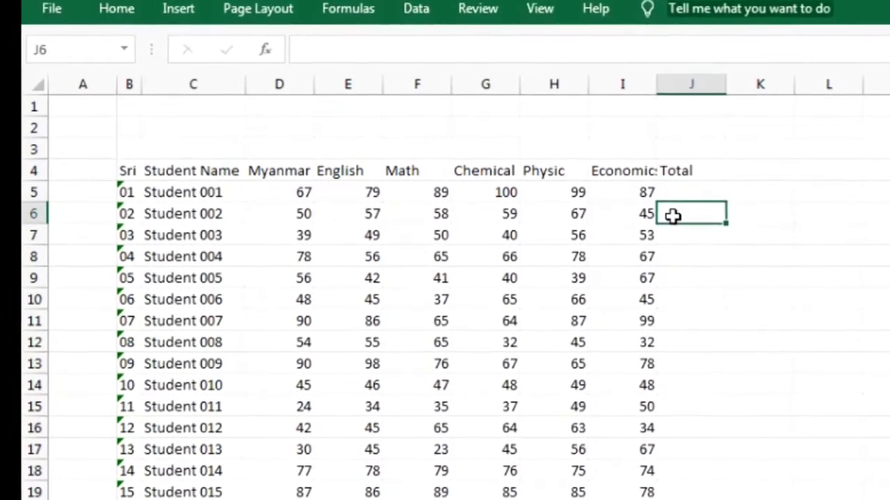
pyautogui.click(684, 192)
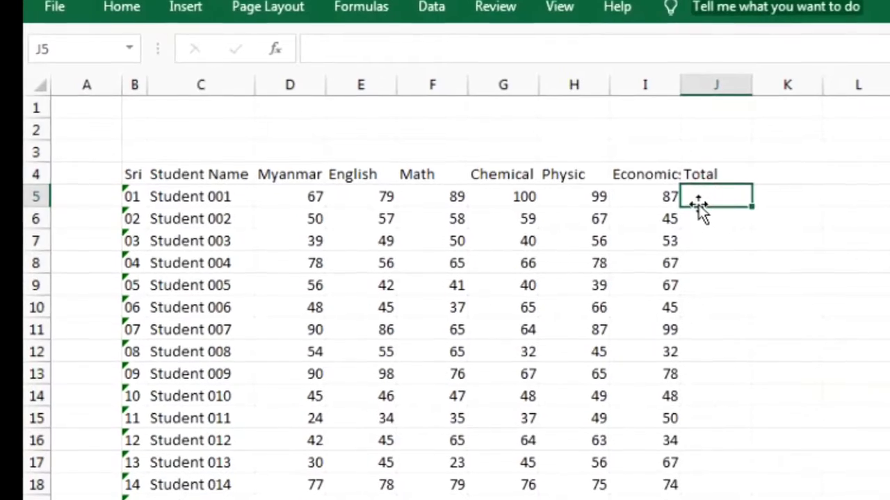
pyautogui.click(224, 200)
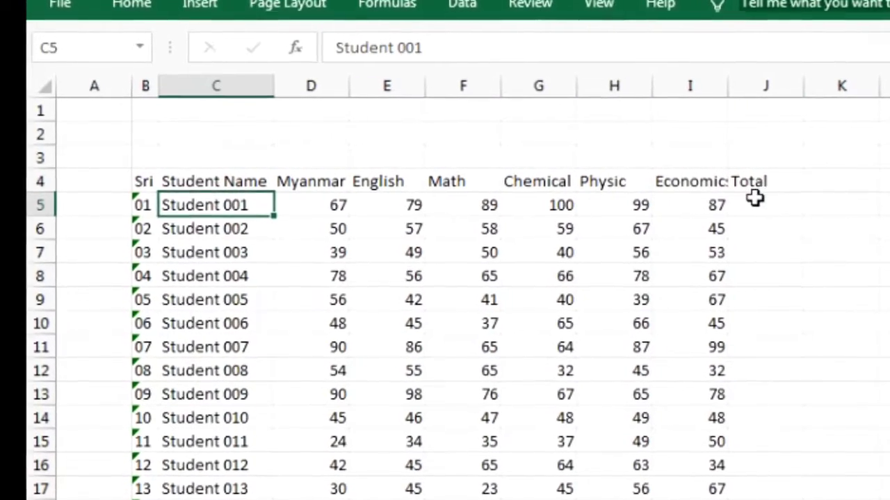
# Step: Calculate Student 001's total in J5 with AutoSum over D5:I5
pyautogui.click(756, 203)
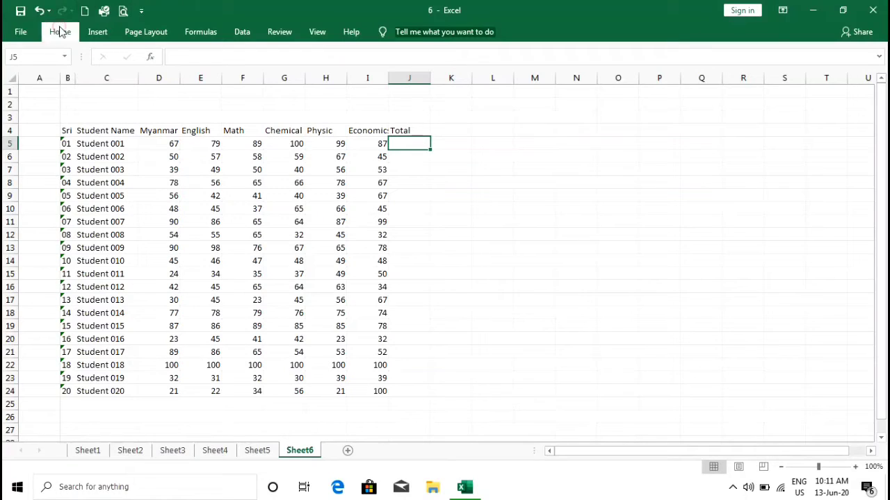
pyautogui.click(60, 32)
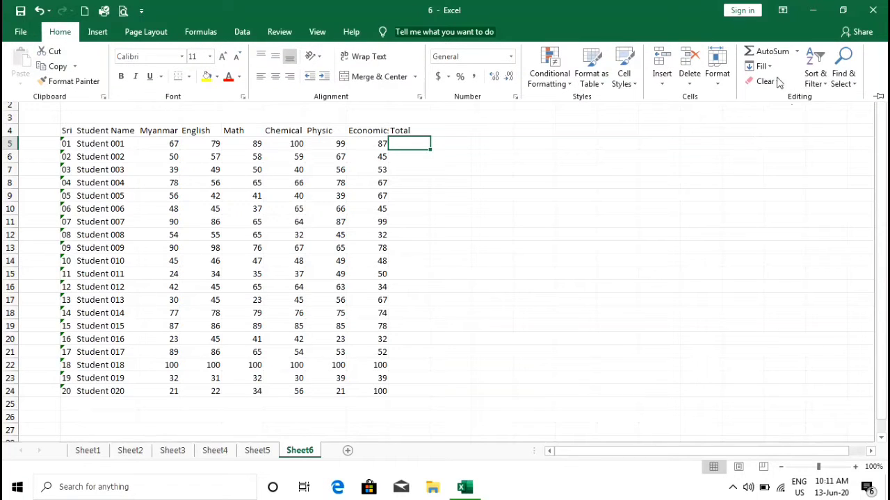
pyautogui.click(772, 52)
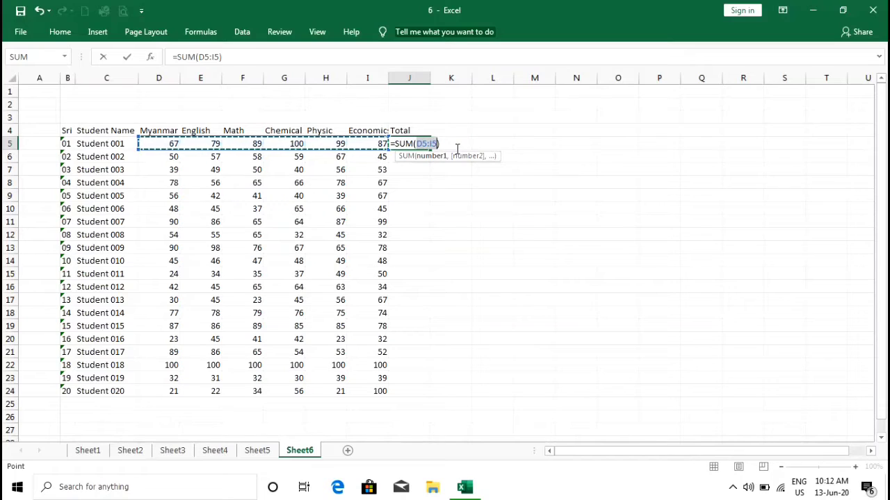
pyautogui.press('Return')
pyautogui.click(369, 131)
pyautogui.click(114, 144)
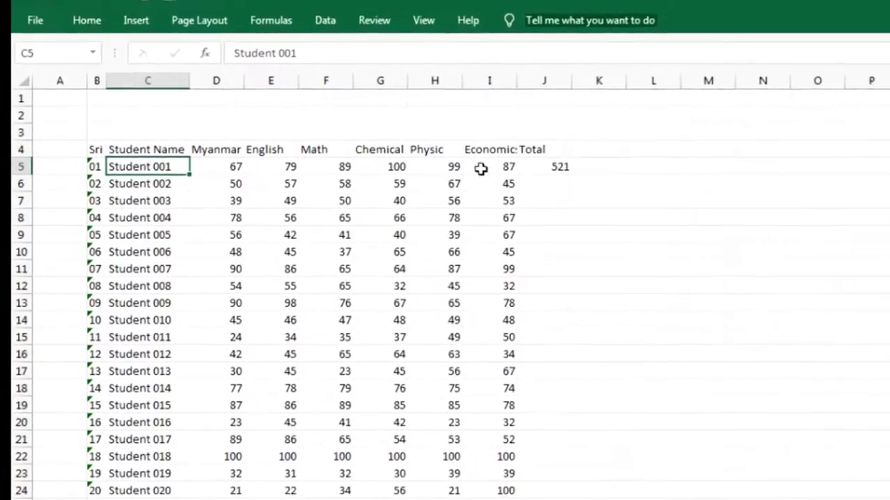
pyautogui.click(591, 177)
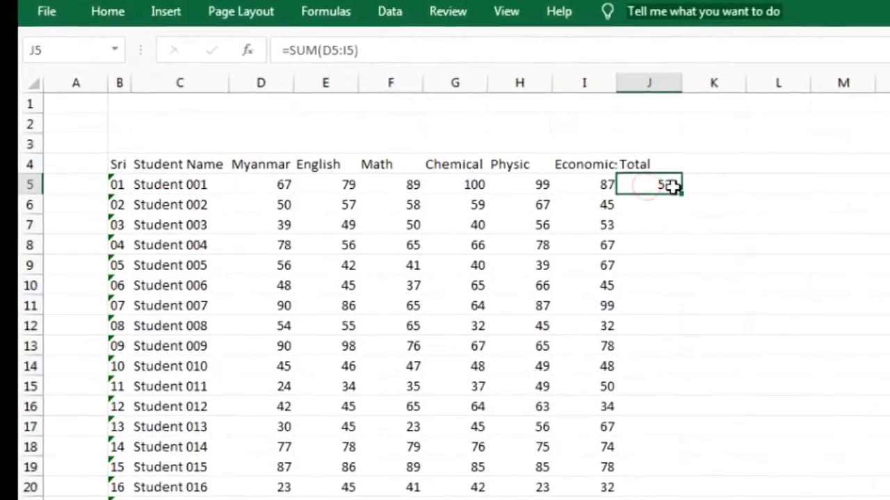
# Step: Calculate Student 002's total in J6 with AutoSum over D6:I6
pyautogui.click(698, 216)
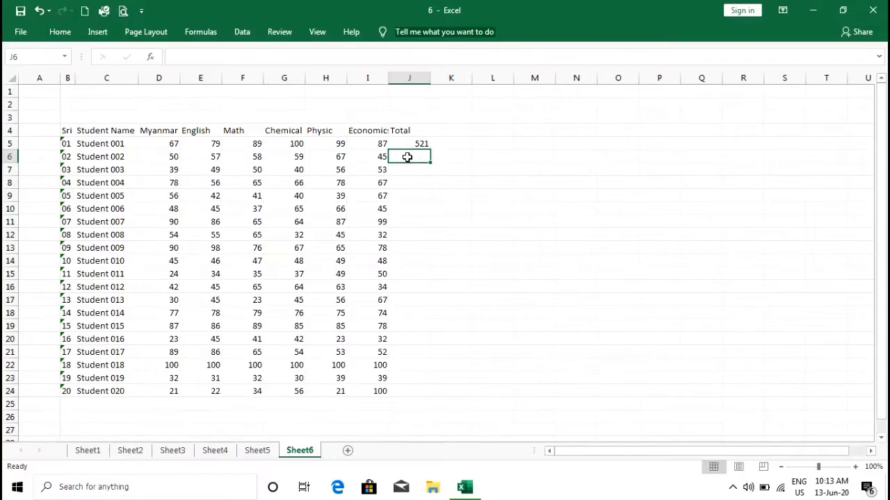
pyautogui.click(118, 159)
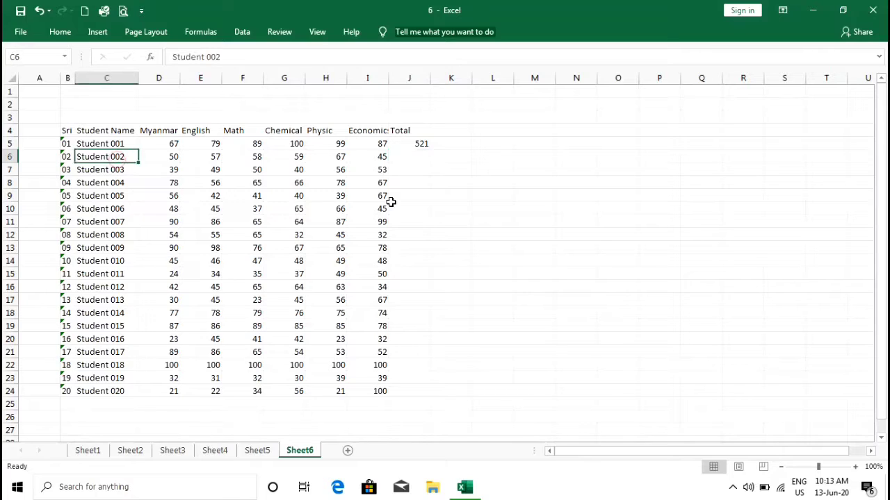
pyautogui.click(409, 161)
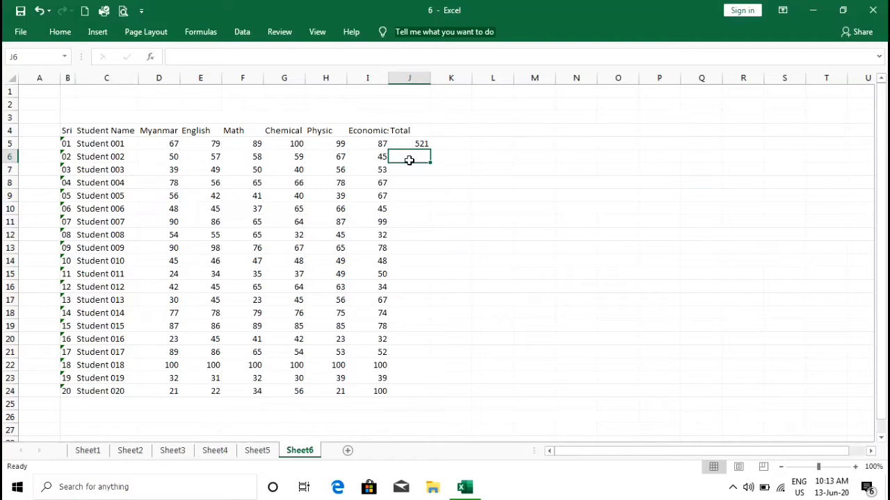
pyautogui.click(52, 34)
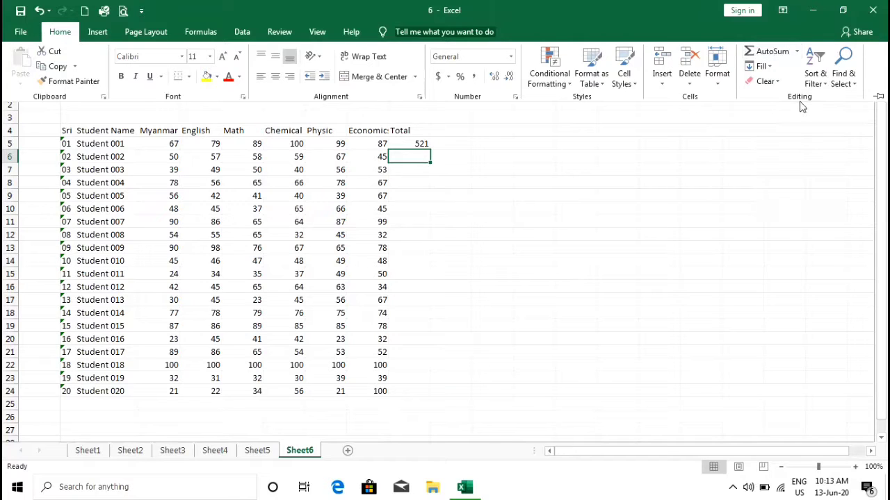
pyautogui.click(769, 52)
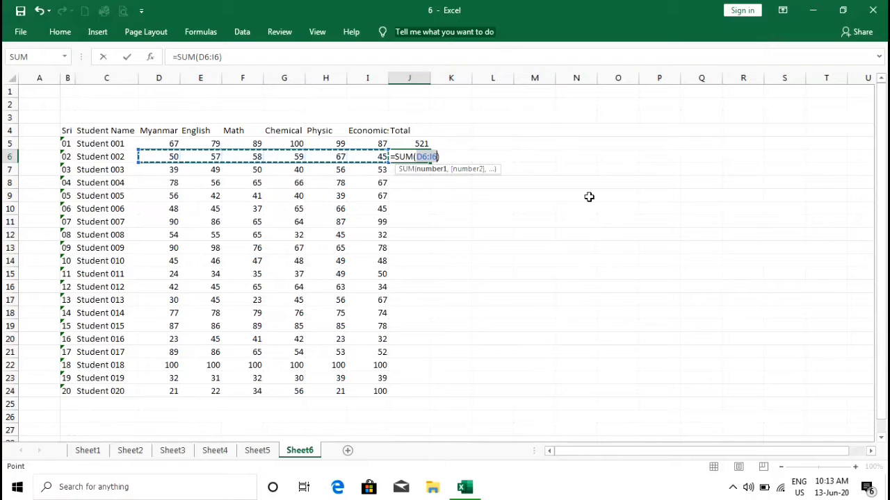
pyautogui.press('Return')
# Step: Check Student 002's row and compare the SUM formulas in the first two Total cells
pyautogui.press('Up')
pyautogui.press('Left')
pyautogui.press('Left')
pyautogui.press('Left')
pyautogui.press('Left')
pyautogui.press('Left')
pyautogui.press('Left')
pyautogui.press('Left')
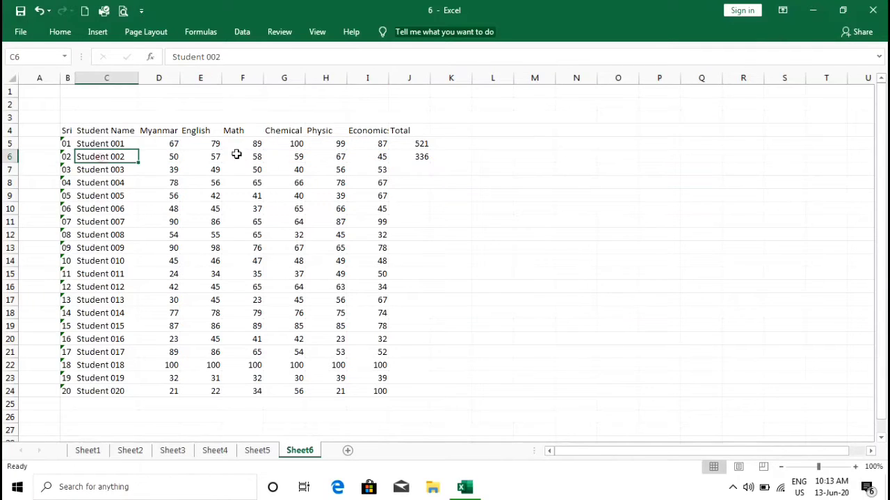
pyautogui.click(416, 156)
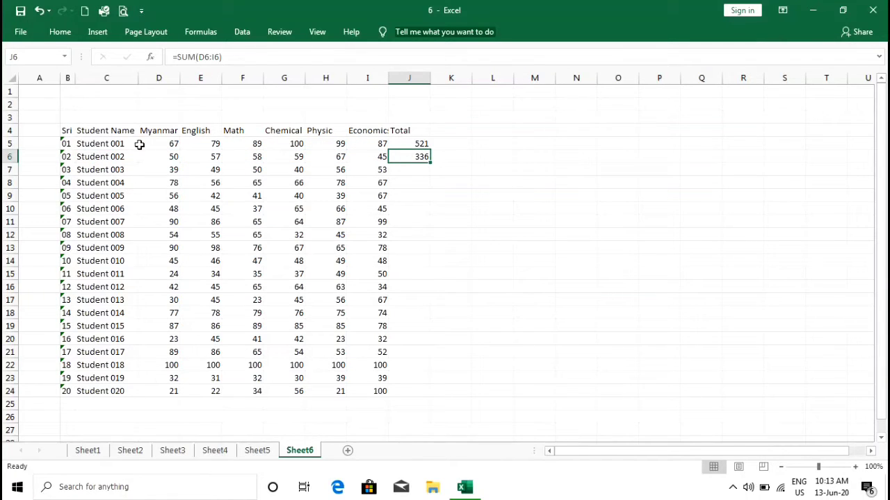
pyautogui.click(119, 156)
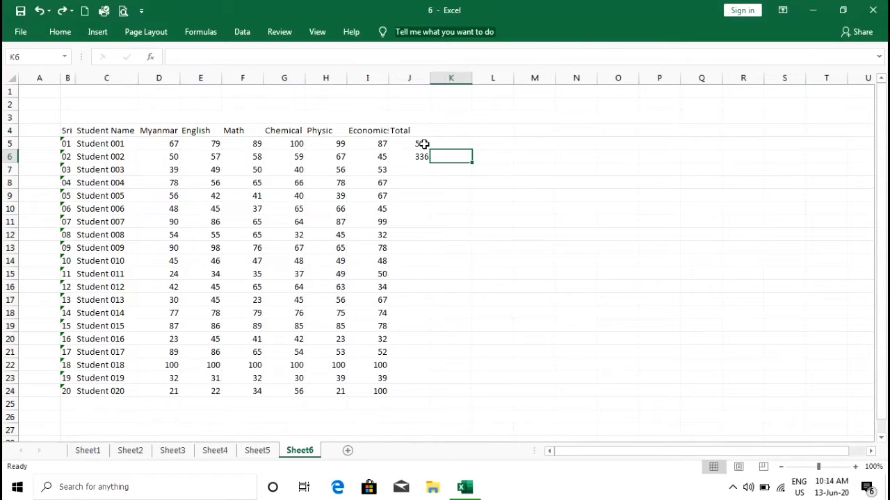
pyautogui.click(421, 143)
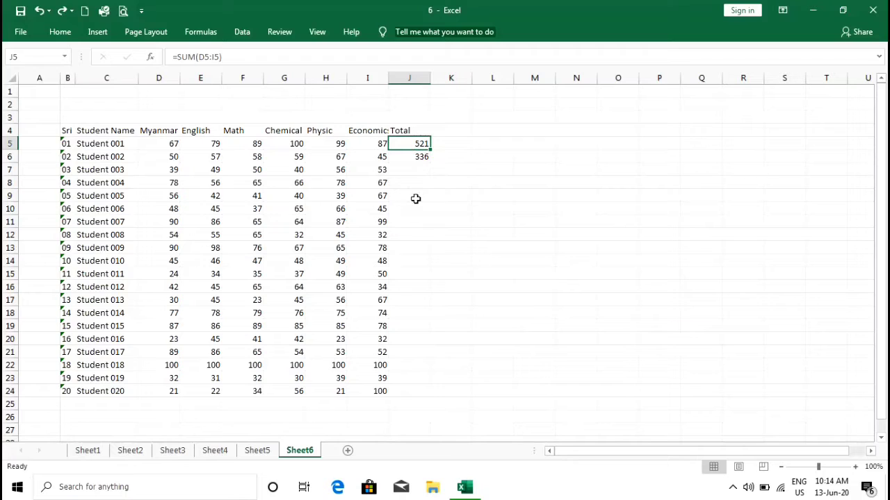
pyautogui.click(419, 160)
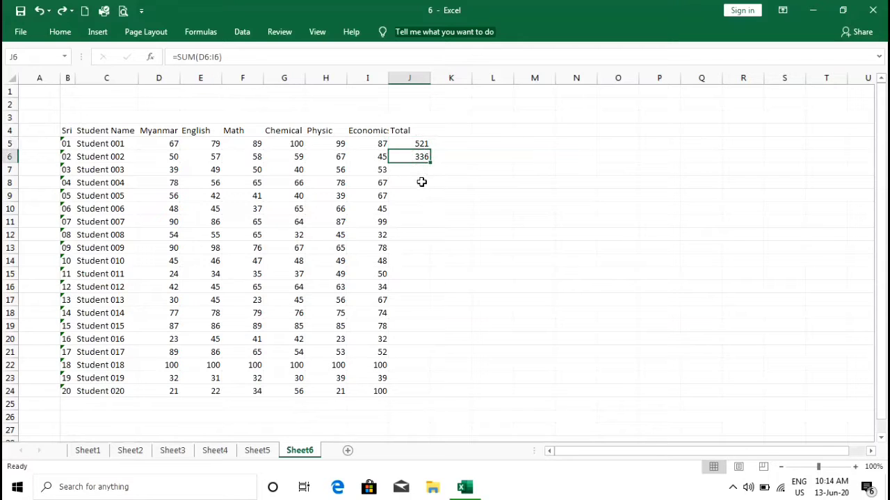
pyautogui.click(414, 173)
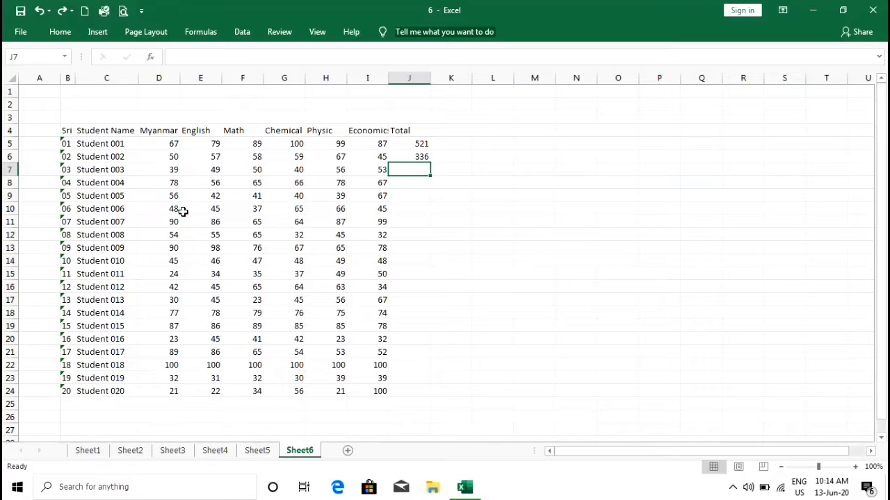
# Step: Move Student 002's total formula from J6 to L6, outside the table
pyautogui.click(419, 155)
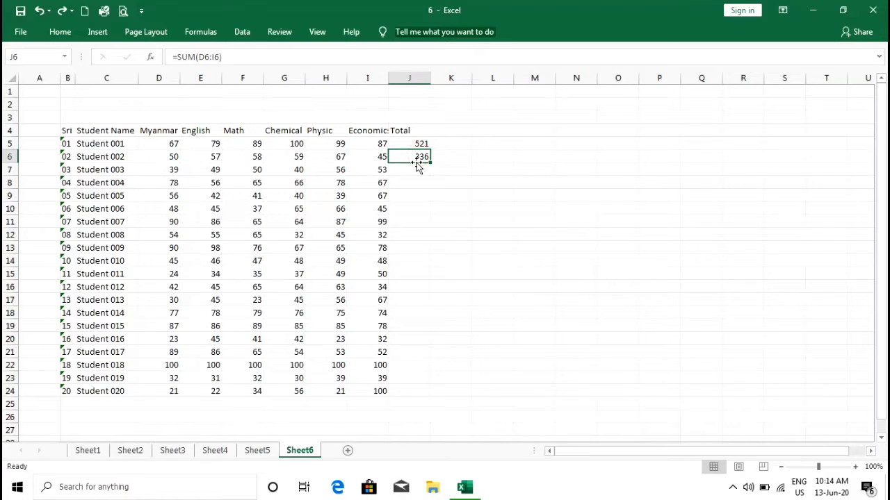
pyautogui.moveTo(417, 167); pyautogui.dragTo(480, 149)
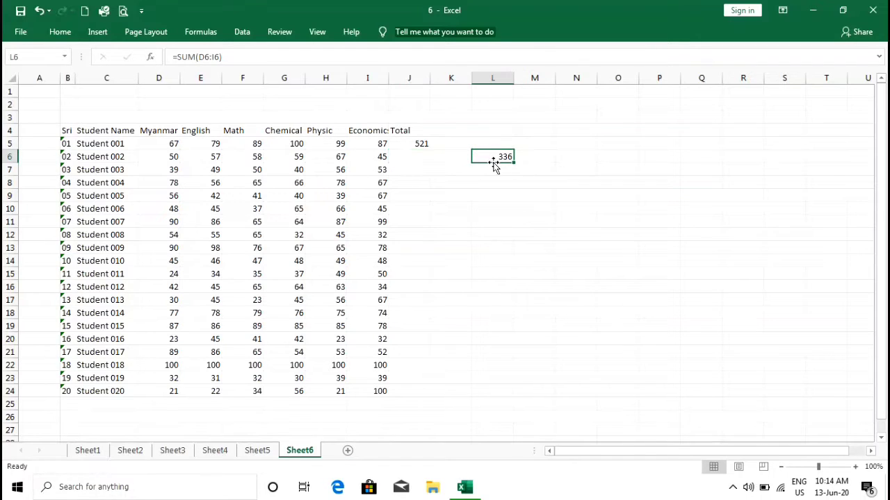
# Step: Fill Student 001's SUM formula from J5 down through J24 to total the marks of all remaining students
pyautogui.click(416, 143)
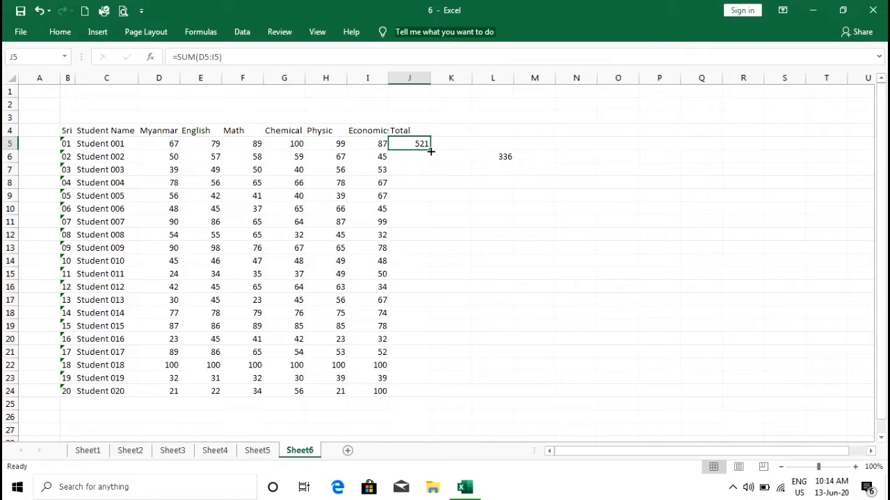
pyautogui.click(112, 145)
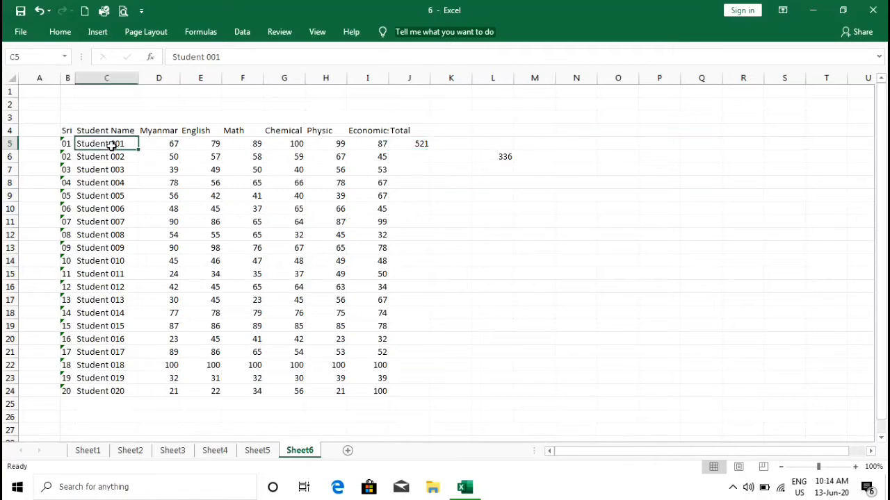
pyautogui.click(409, 143)
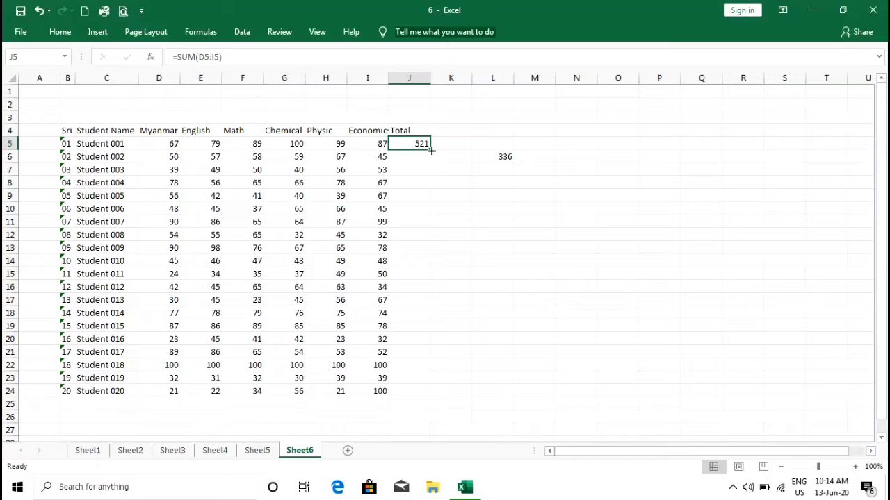
pyautogui.moveTo(431, 150); pyautogui.dragTo(547, 443)
pyautogui.moveTo(592, 461); pyautogui.dragTo(591, 461)
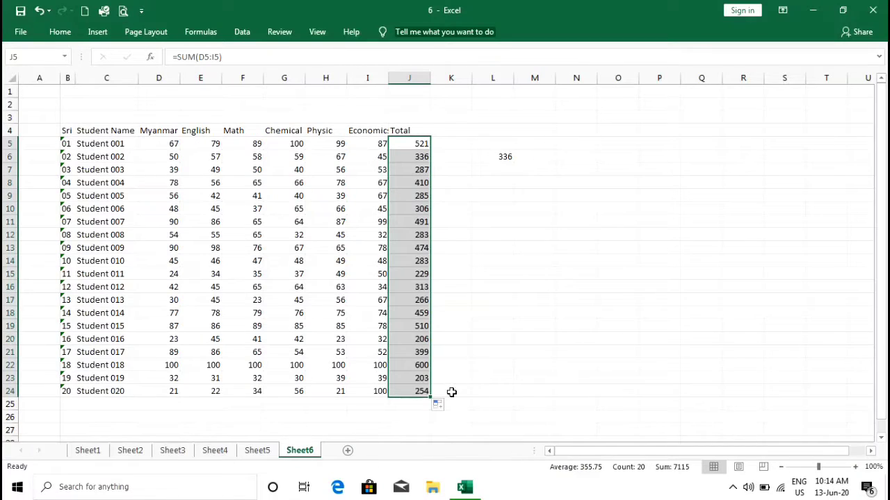
pyautogui.click(451, 393)
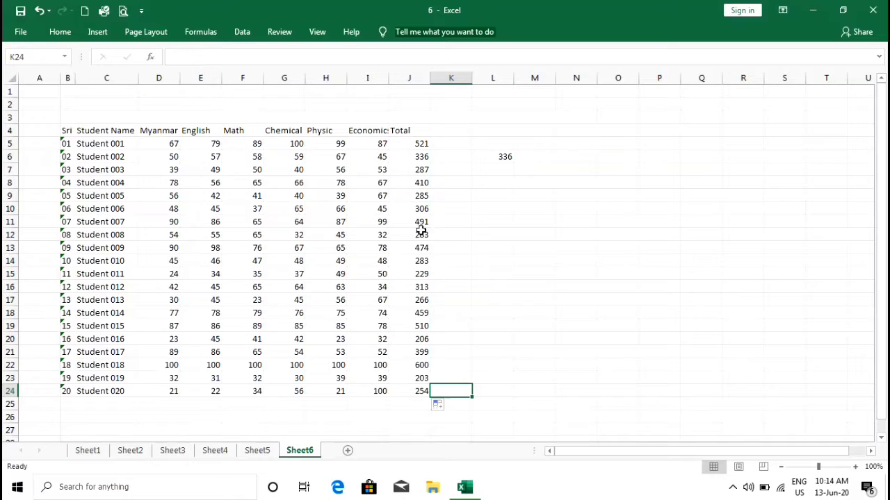
# Step: Compare the SUM formulas in J24 and J6 with Student 002's moved total in L6
pyautogui.click(419, 391)
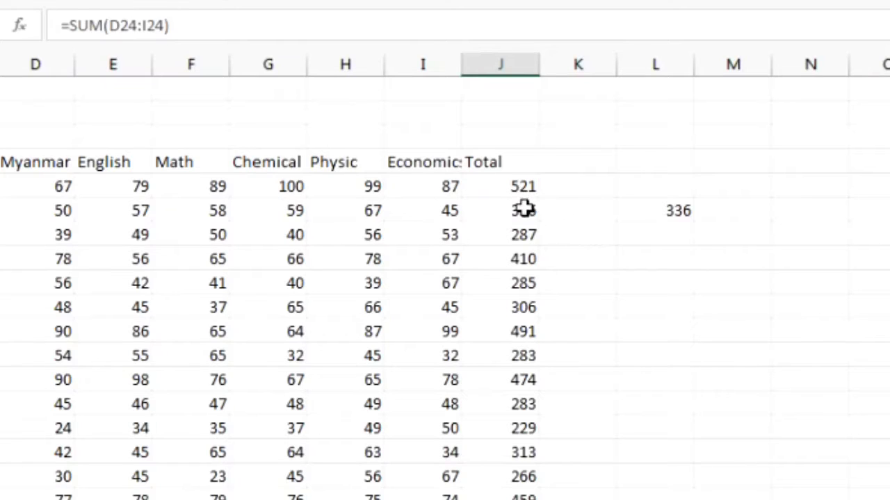
pyautogui.click(519, 212)
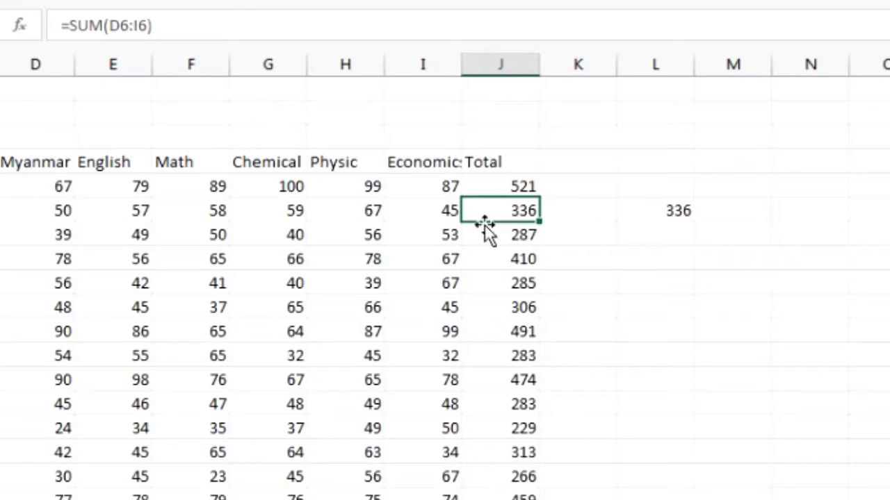
pyautogui.click(657, 209)
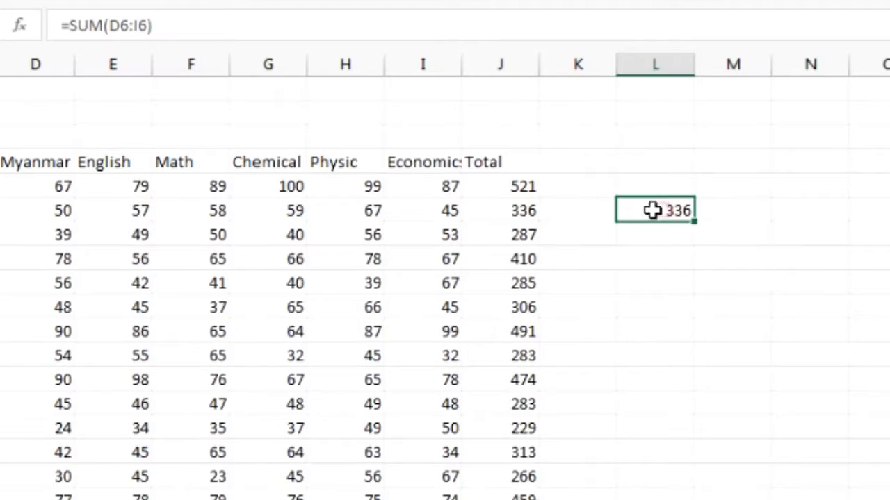
pyautogui.click(517, 210)
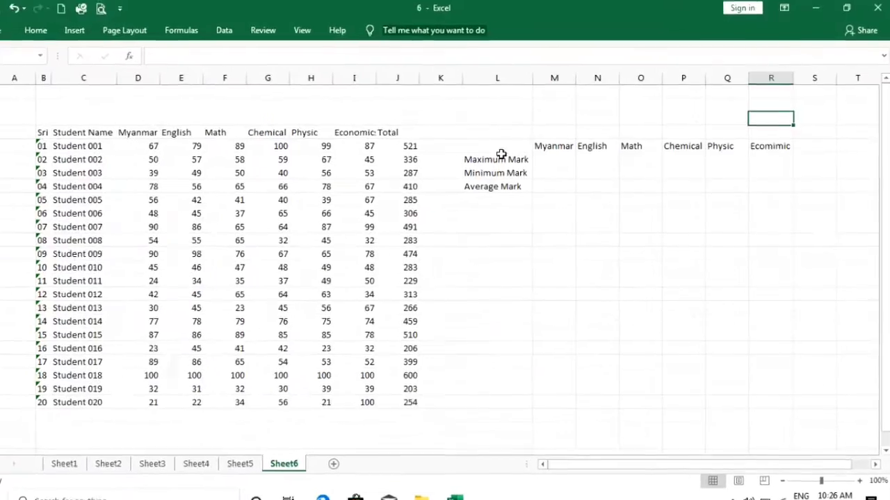
# Step: Review the Maximum, Minimum and Average Mark row labels and the Myanmar heading in the summary table
pyautogui.click(499, 158)
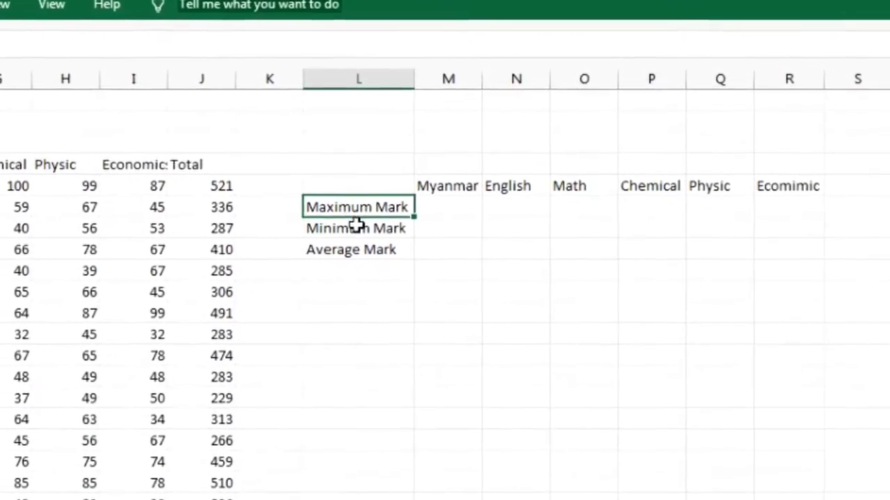
pyautogui.click(403, 210)
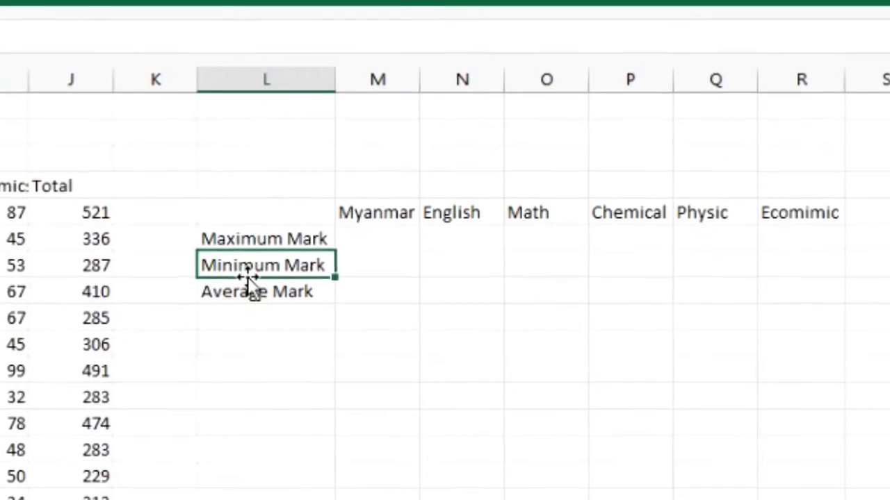
pyautogui.click(200, 310)
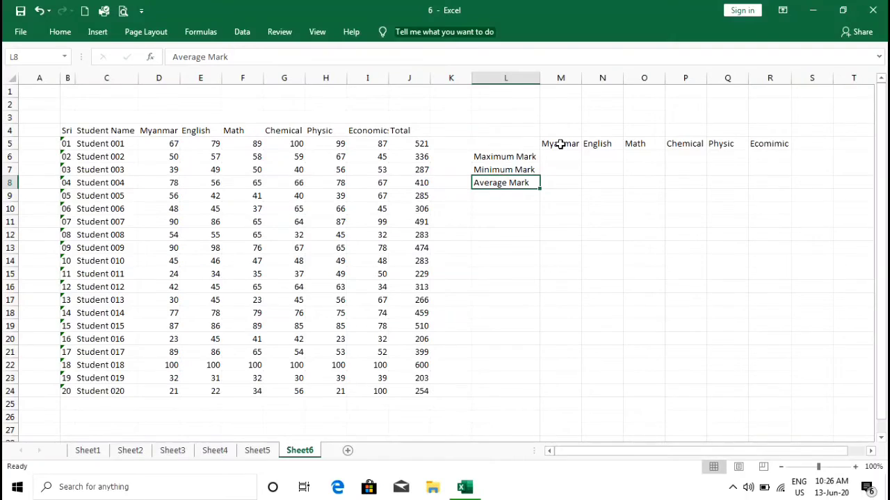
pyautogui.click(560, 143)
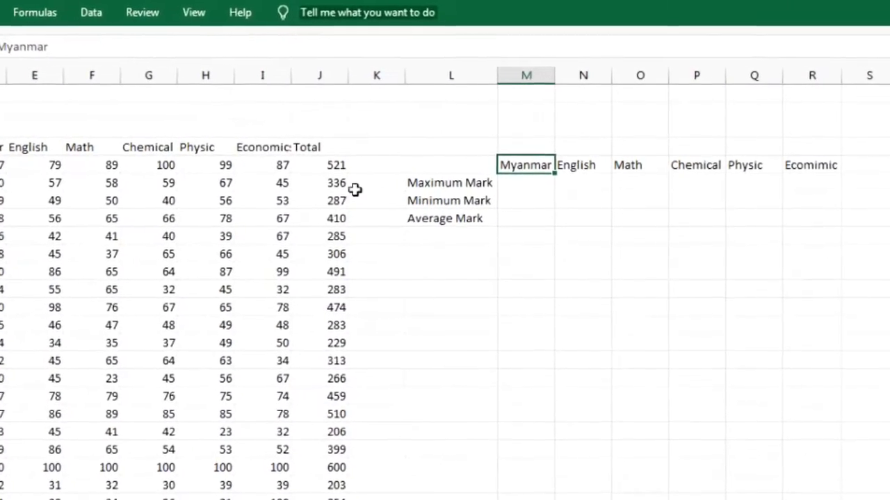
# Step: Calculate the highest Myanmar mark in M6 with =MAX(D5:D24) and check its formula
pyautogui.click(521, 182)
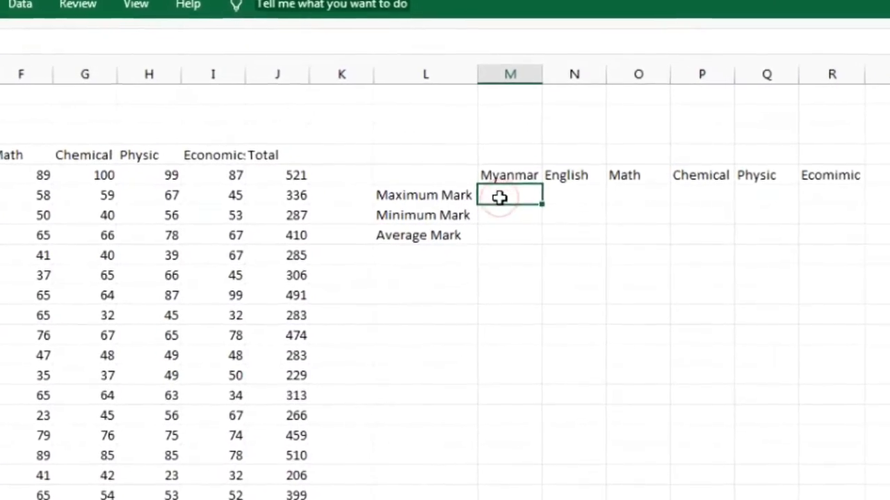
pyautogui.write('=')
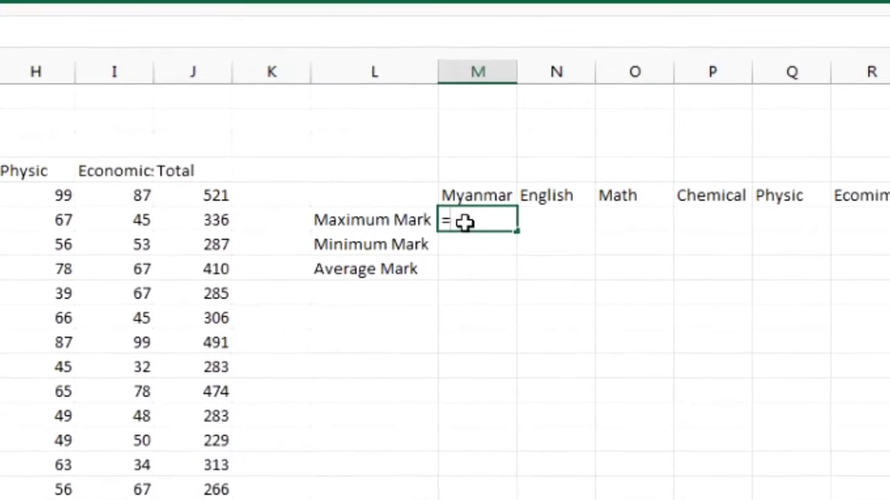
pyautogui.write('ma')
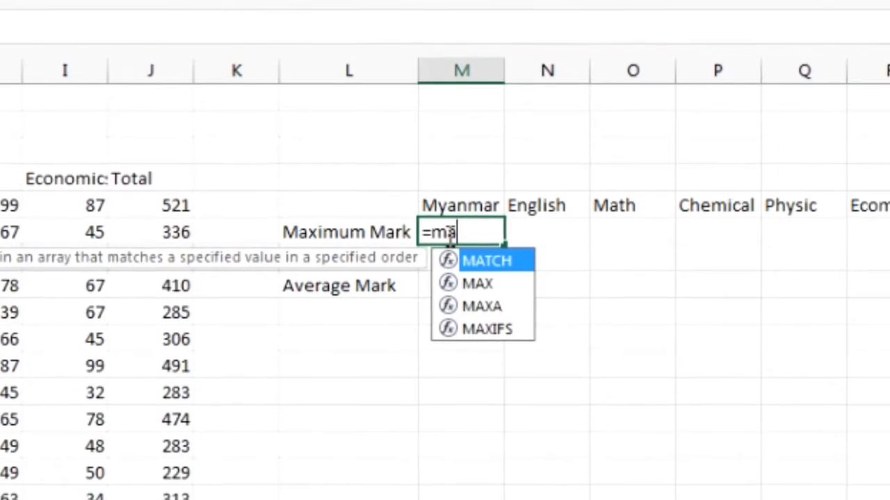
pyautogui.write('x')
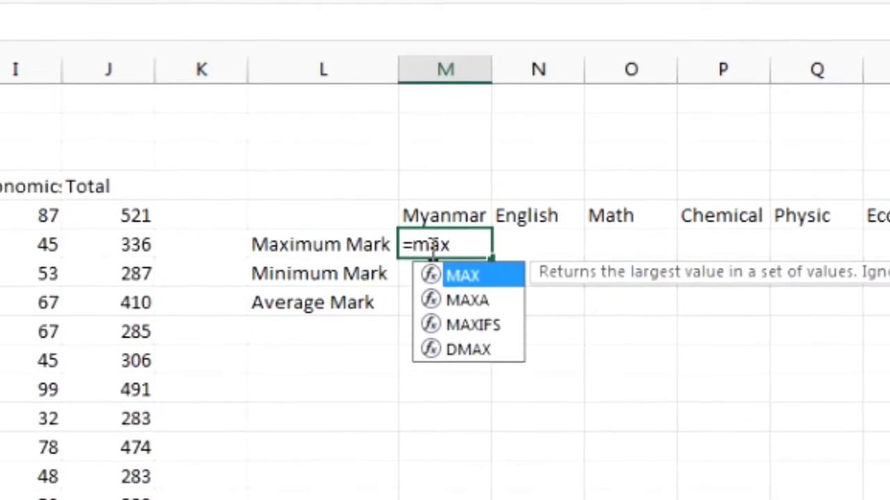
pyautogui.write('(')
pyautogui.click(159, 144)
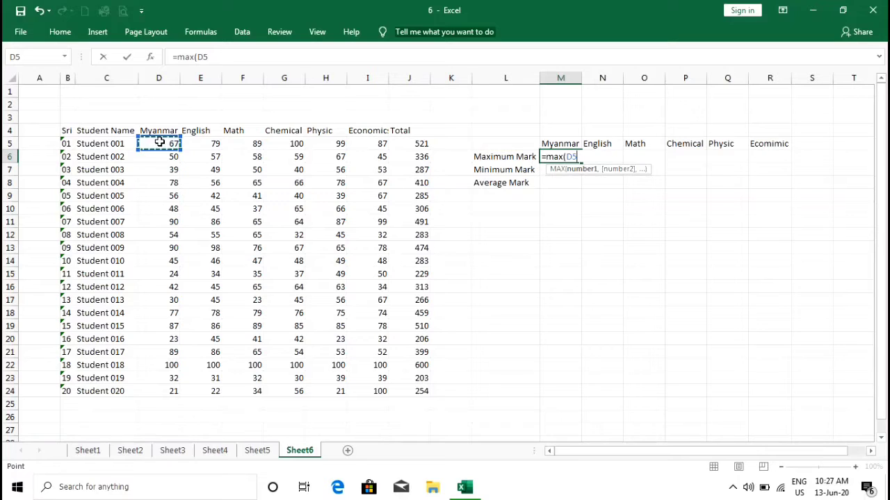
pyautogui.moveTo(159, 142); pyautogui.dragTo(155, 244)
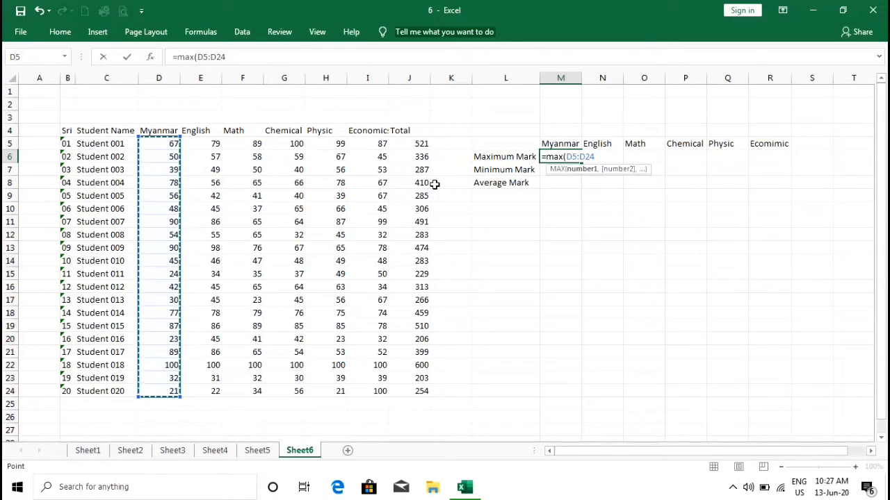
pyautogui.write(')')
pyautogui.press('Return')
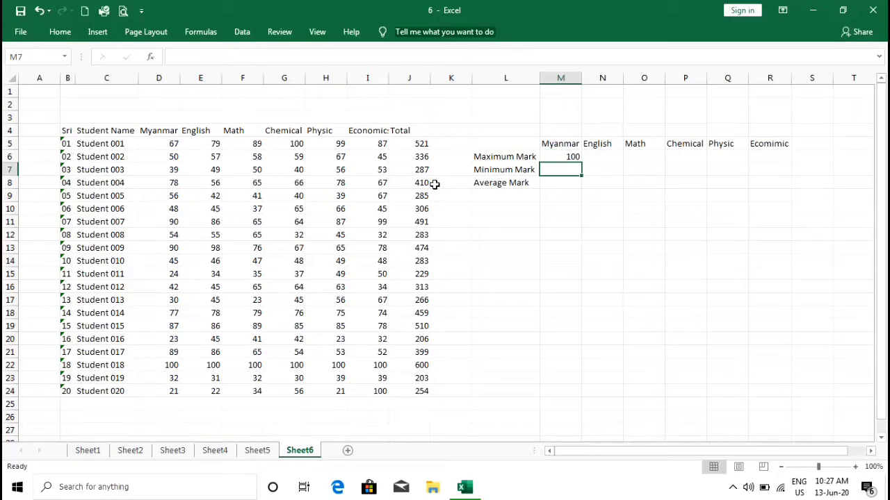
pyautogui.click(557, 156)
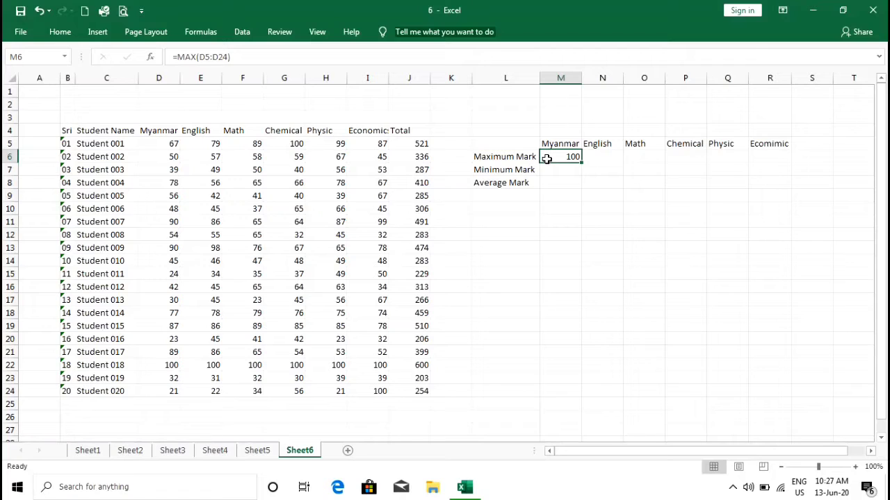
# Step: Calculate the highest English mark in N6 with =MAX(E5:E24)
pyautogui.click(590, 157)
pyautogui.write('=')
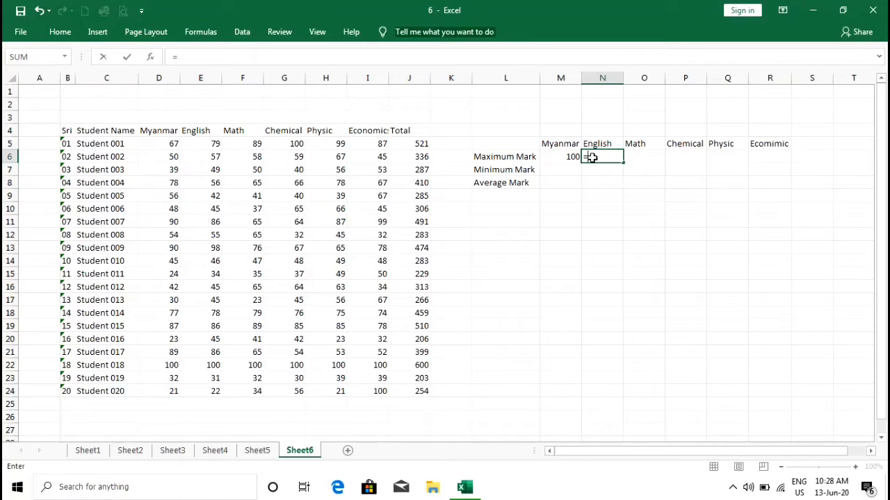
pyautogui.write('Max')
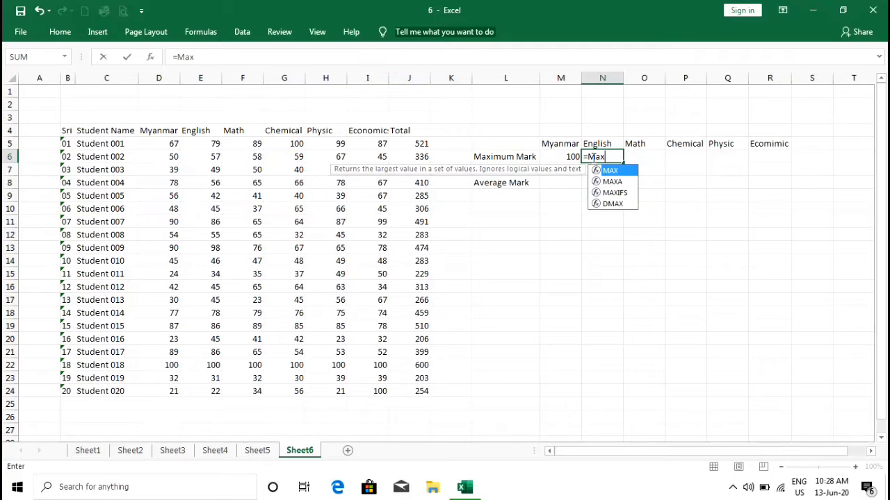
pyautogui.write('(')
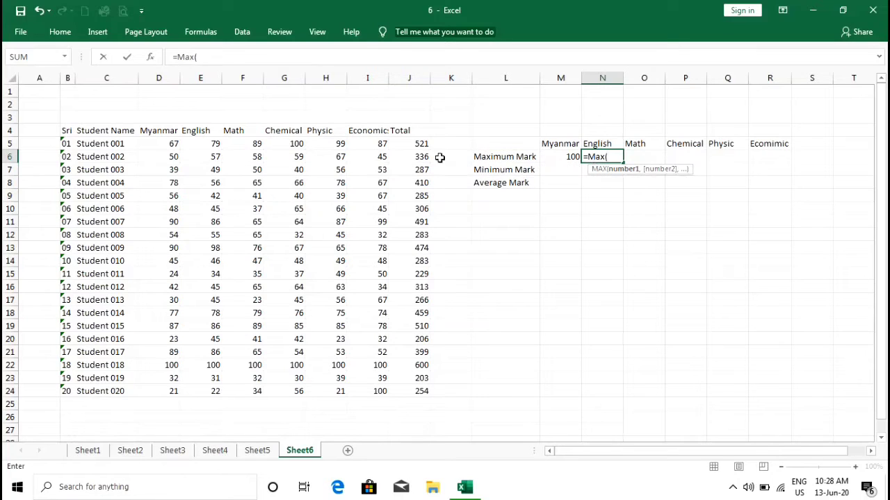
pyautogui.click(200, 144)
pyautogui.moveTo(200, 144); pyautogui.dragTo(200, 387)
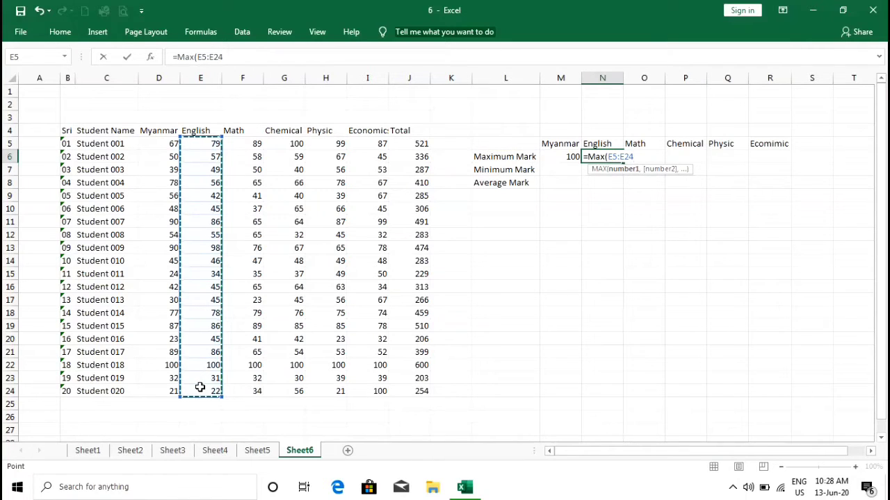
pyautogui.write(')')
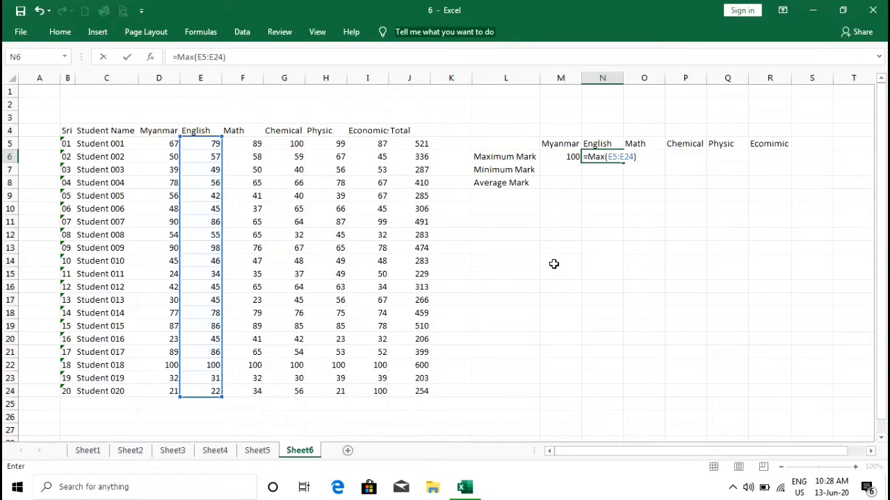
pyautogui.press('Return')
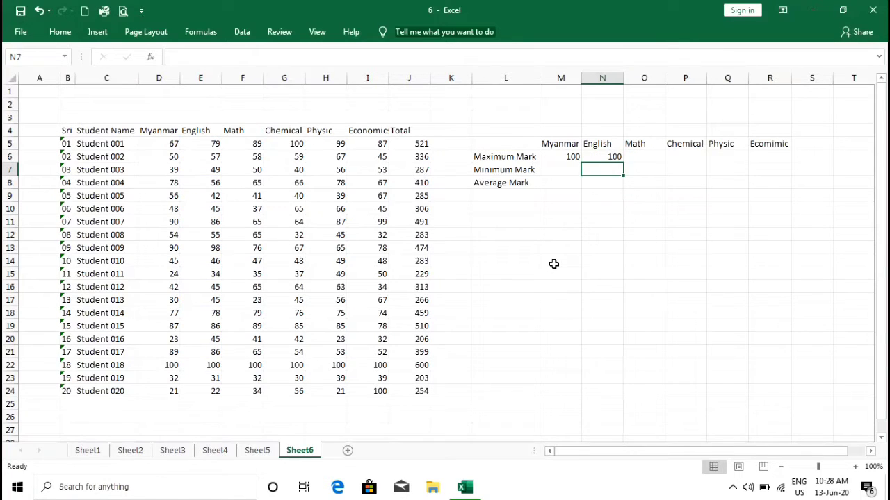
# Step: Move the English maximum formula from N6 to N9, below the summary table
pyautogui.click(608, 156)
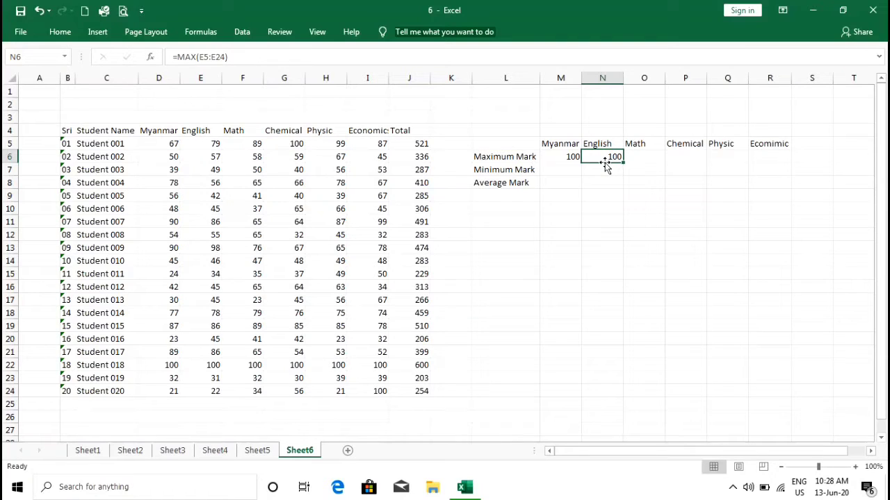
pyautogui.moveTo(604, 163); pyautogui.dragTo(605, 197)
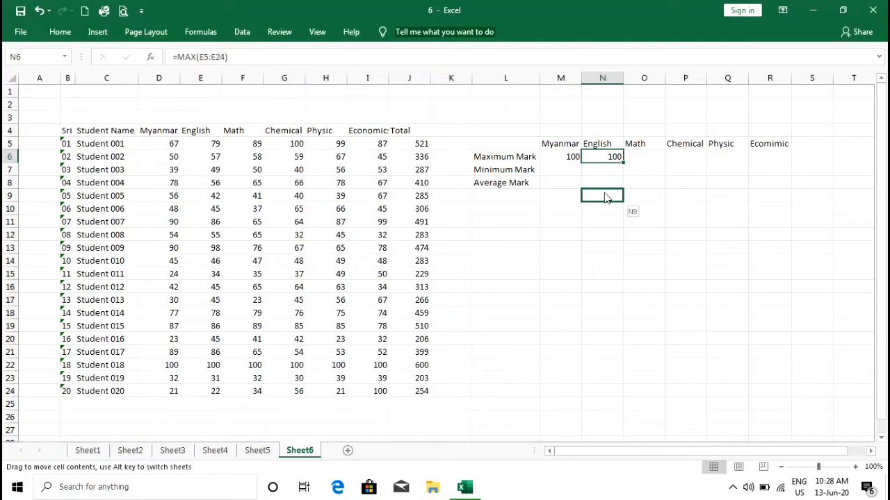
pyautogui.moveTo(605, 198); pyautogui.dragTo(605, 197)
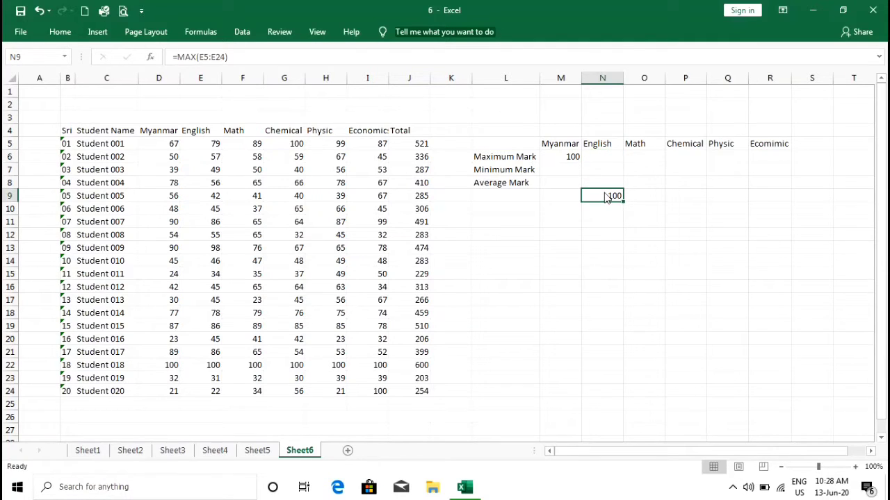
pyautogui.click(637, 155)
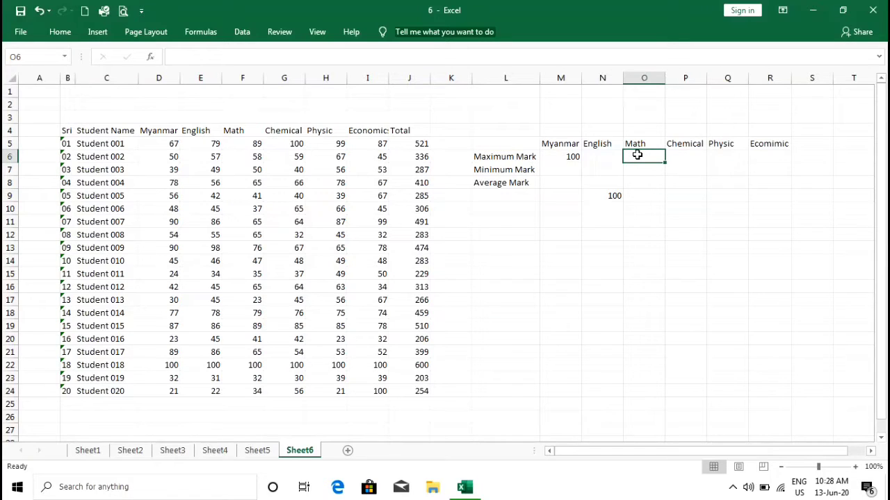
# Step: Fill the Myanmar MAX formula from M6 across to R6 for the other subjects' maximum marks
pyautogui.click(566, 157)
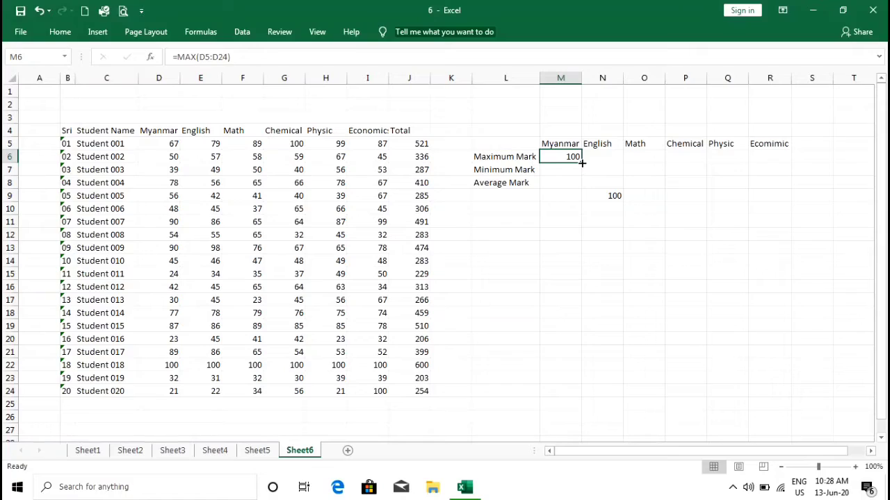
pyautogui.moveTo(582, 162); pyautogui.dragTo(778, 165)
pyautogui.moveTo(732, 183); pyautogui.dragTo(732, 182)
pyautogui.moveTo(686, 201); pyautogui.dragTo(686, 201)
pyautogui.moveTo(638, 219); pyautogui.dragTo(636, 221)
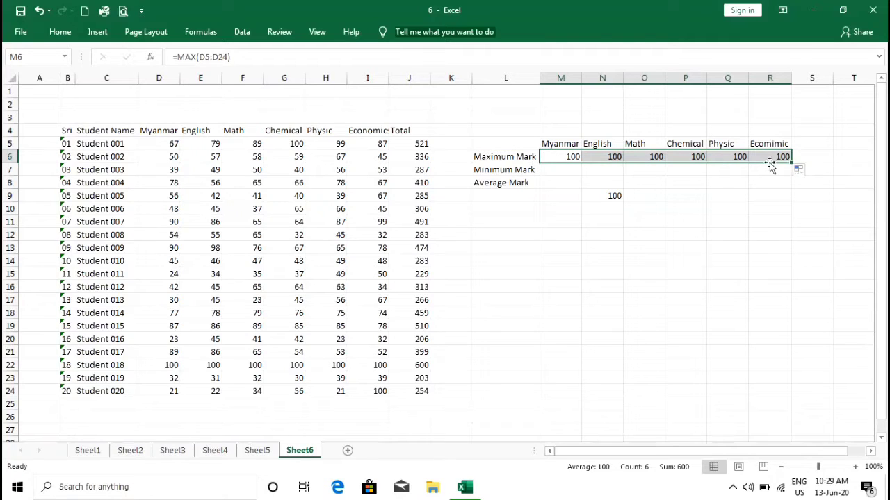
# Step: Compare the English maximum formulas in N9 and N6 and review the Maximum Mark row label
pyautogui.click(604, 193)
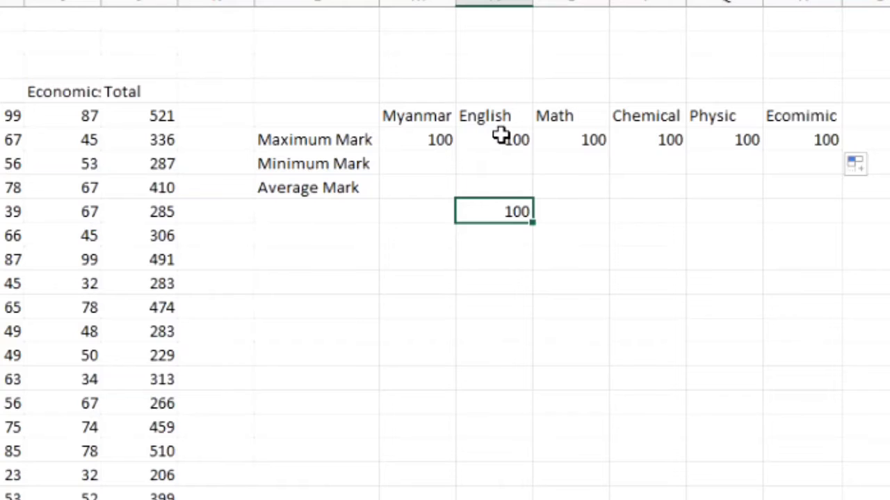
pyautogui.click(500, 136)
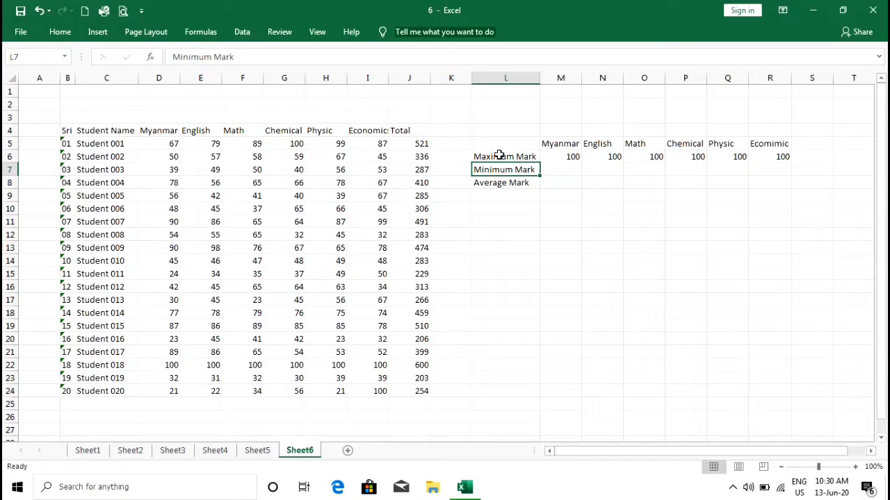
pyautogui.click(499, 156)
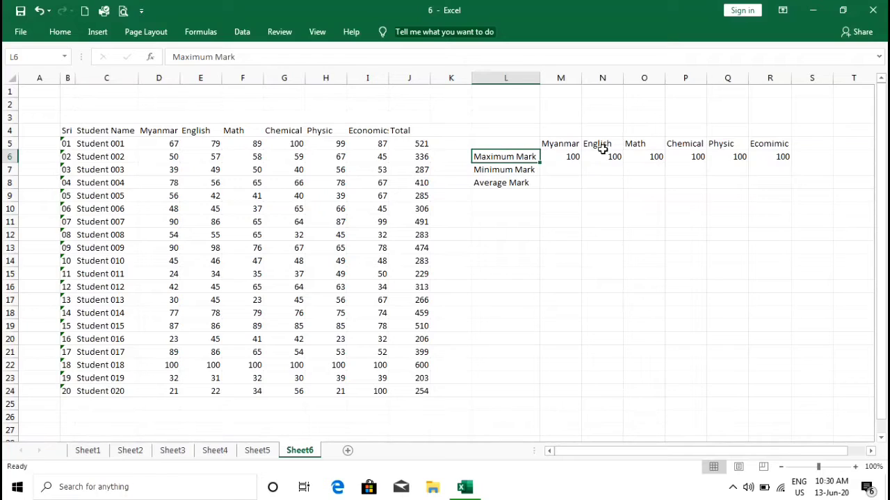
# Step: Calculate the lowest Myanmar mark in M7 with =MIN(D5:D24)
pyautogui.click(508, 175)
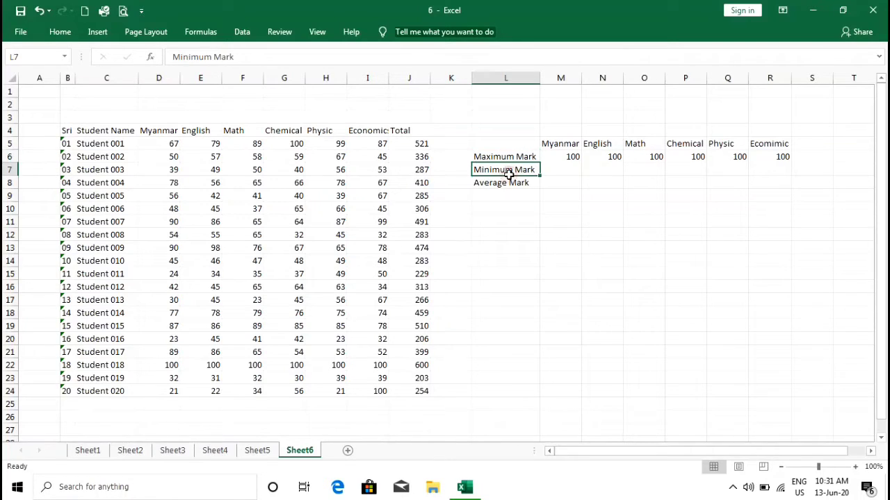
pyautogui.click(562, 170)
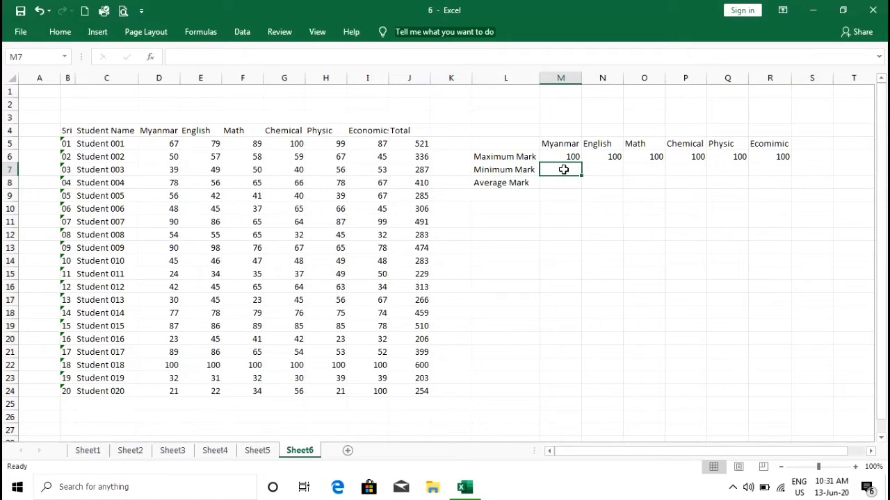
pyautogui.write('=')
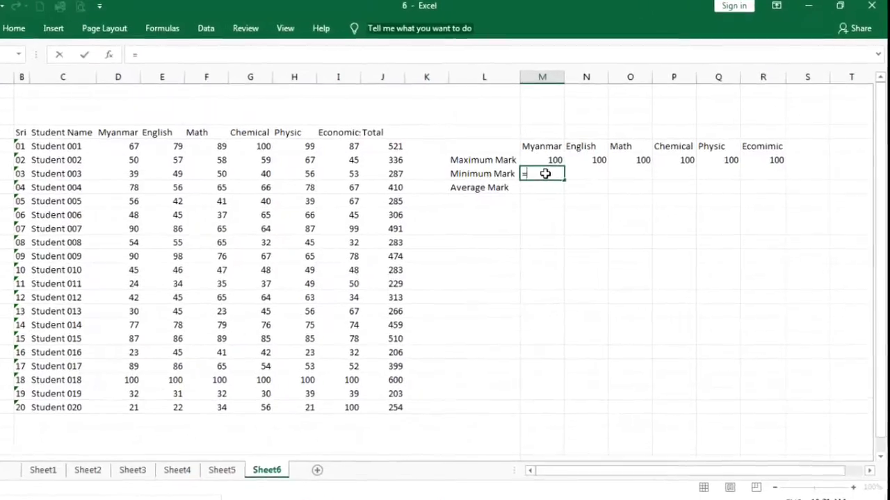
pyautogui.write('mi')
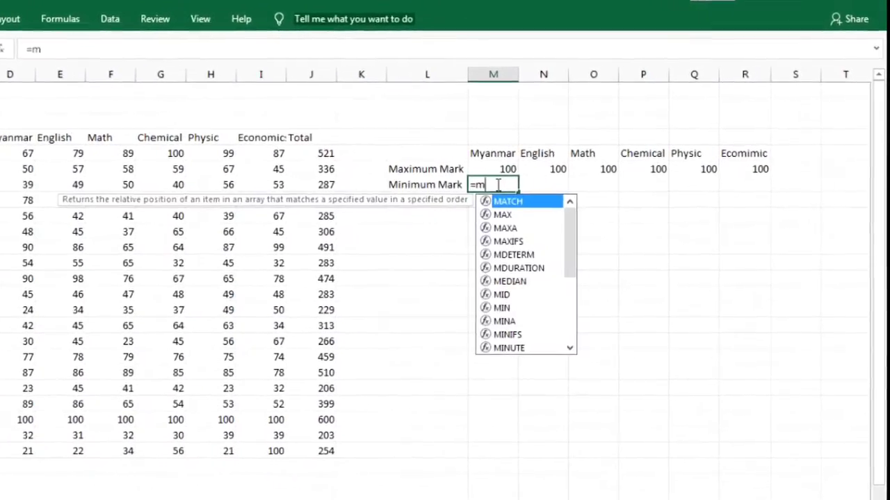
pyautogui.write('n')
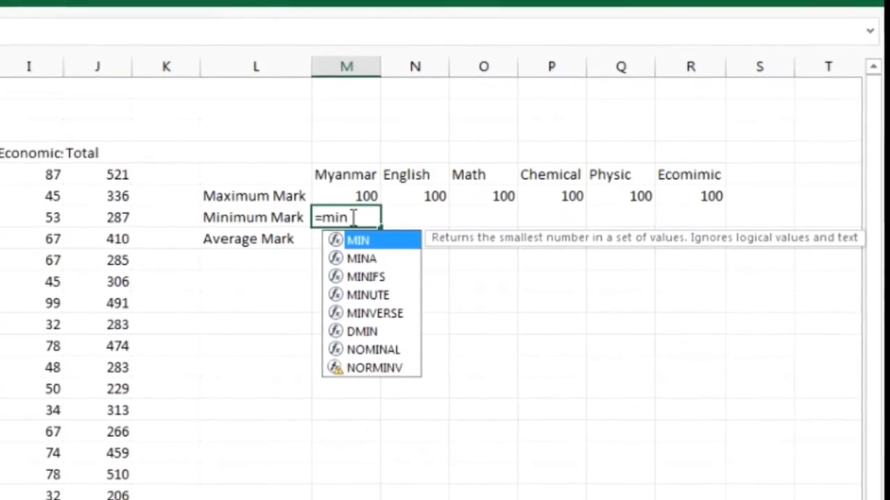
pyautogui.write('(')
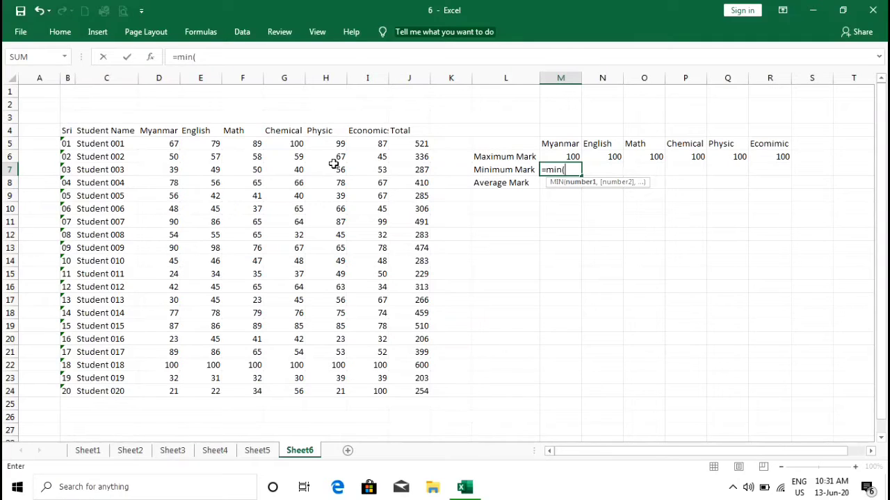
pyautogui.moveTo(161, 143); pyautogui.dragTo(164, 232)
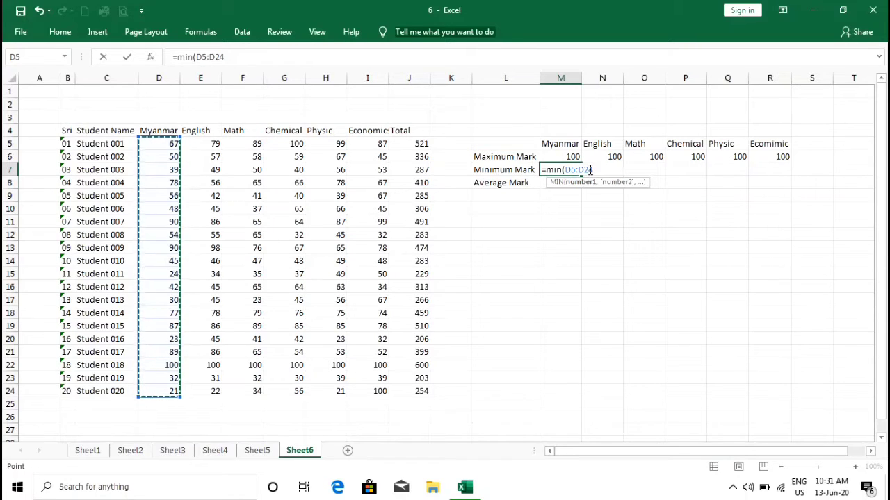
pyautogui.write(')')
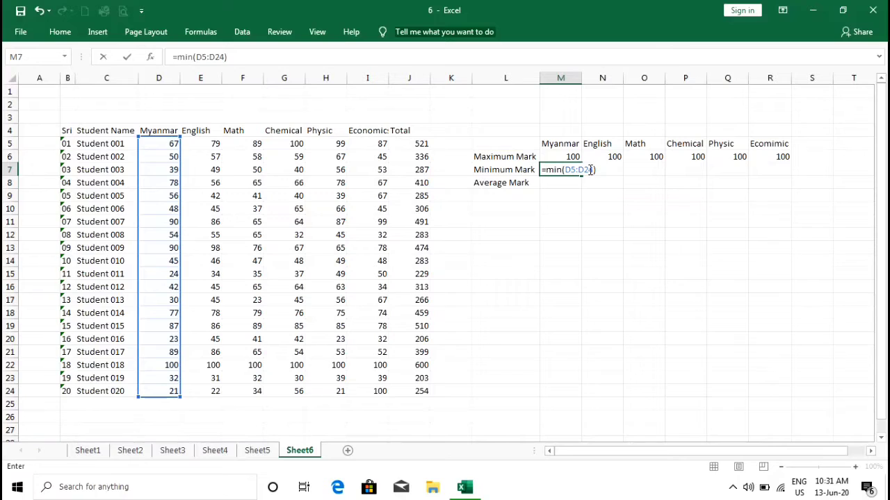
pyautogui.press('Return')
pyautogui.click(574, 170)
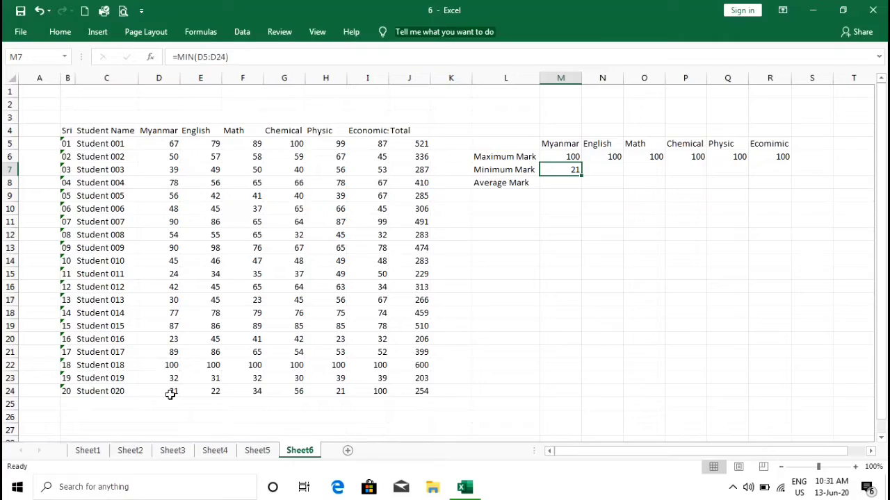
# Step: Fill the Myanmar MIN formula from M7 across to R7 for the other subjects' minimum marks
pyautogui.click(508, 169)
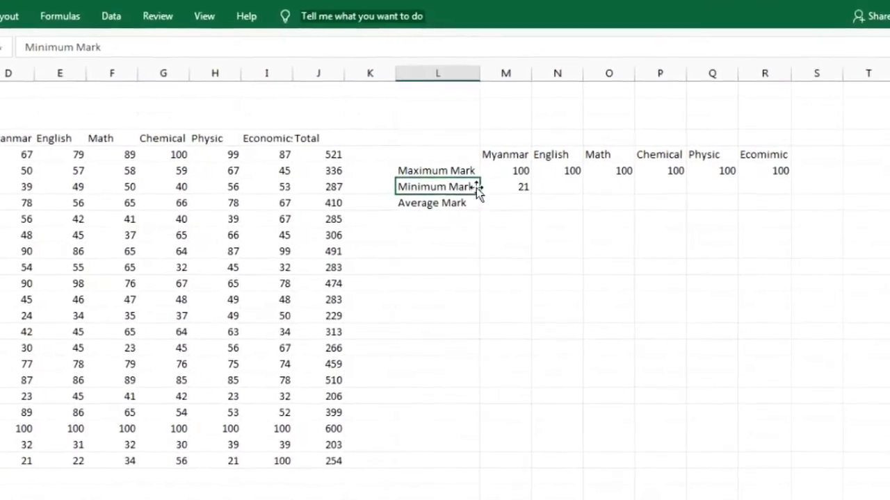
pyautogui.click(510, 195)
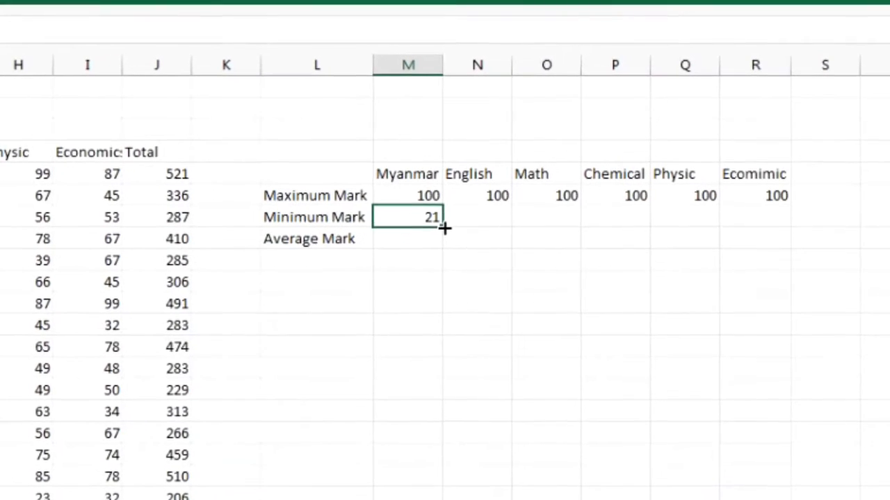
pyautogui.moveTo(430, 234); pyautogui.dragTo(792, 242)
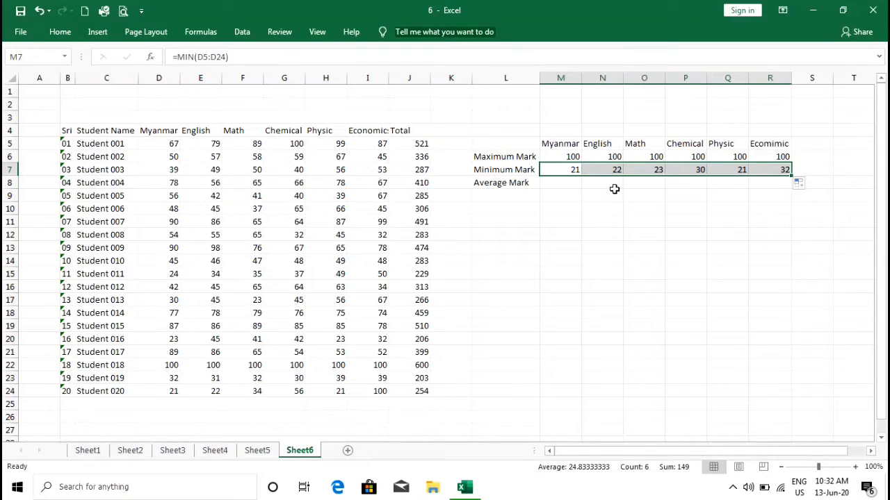
# Step: Check the English, Math and Chemical minimum marks in row 7 against the matching lowest student marks in the data table
pyautogui.click(613, 184)
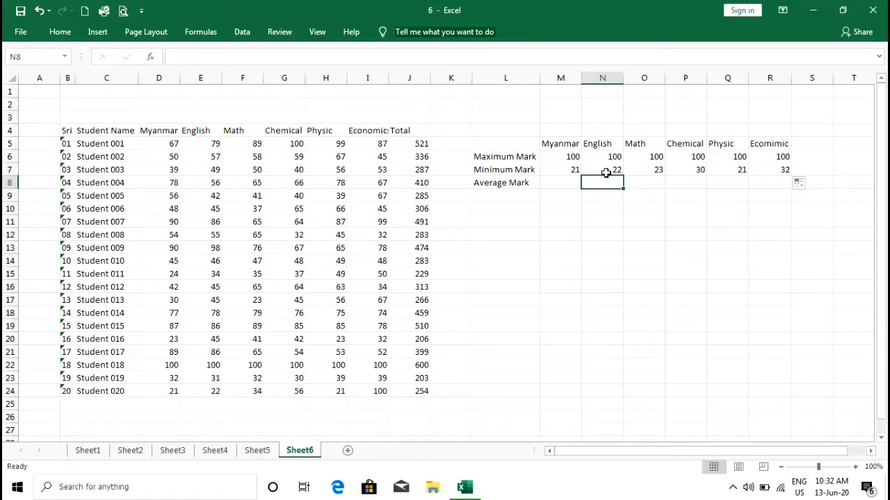
pyautogui.click(606, 172)
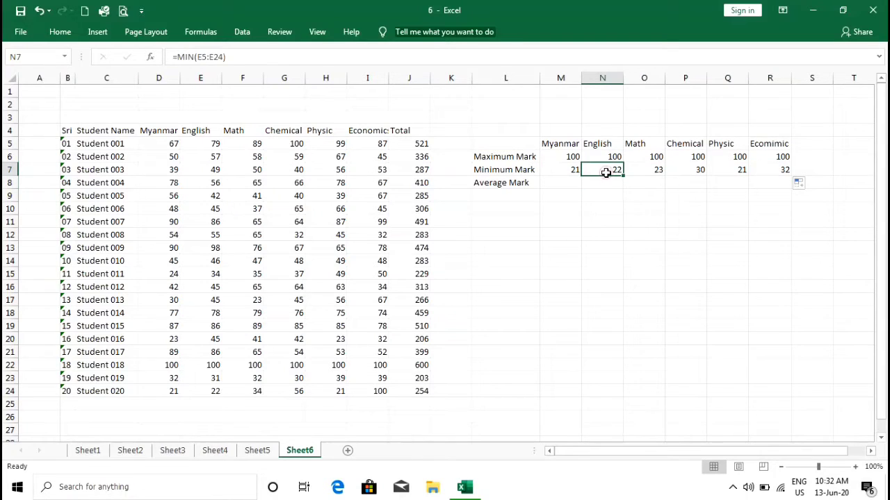
pyautogui.click(212, 394)
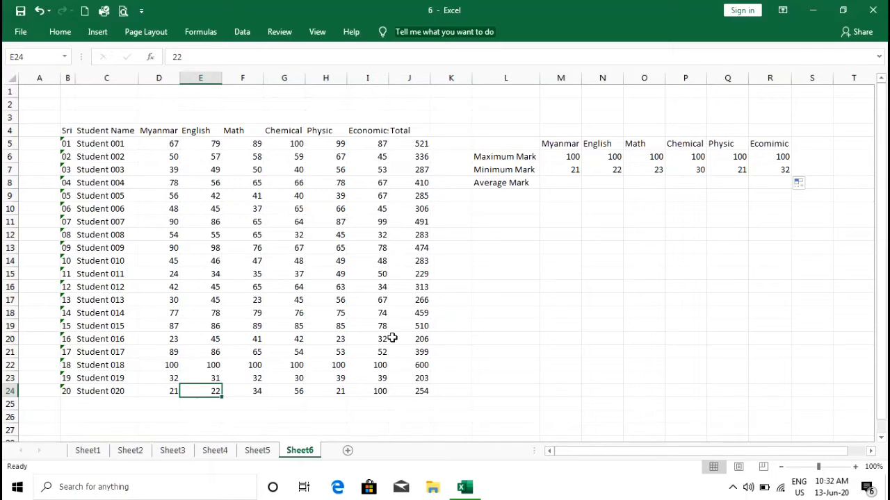
pyautogui.click(649, 169)
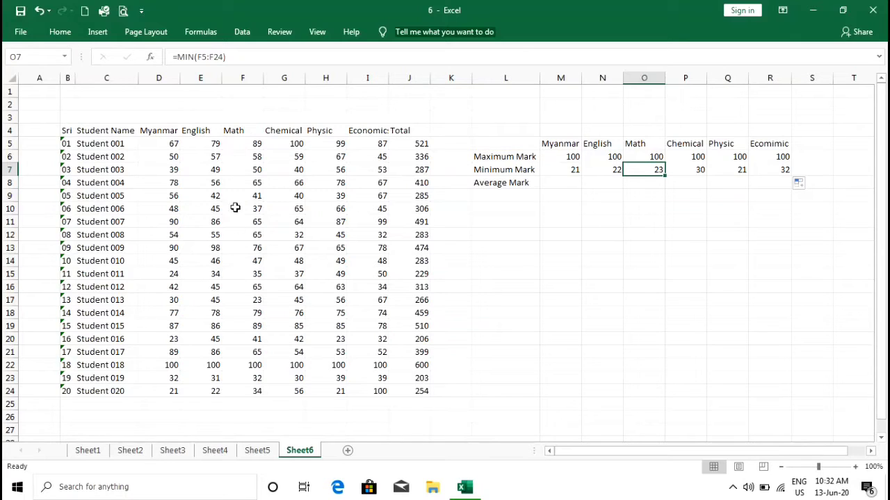
pyautogui.click(252, 301)
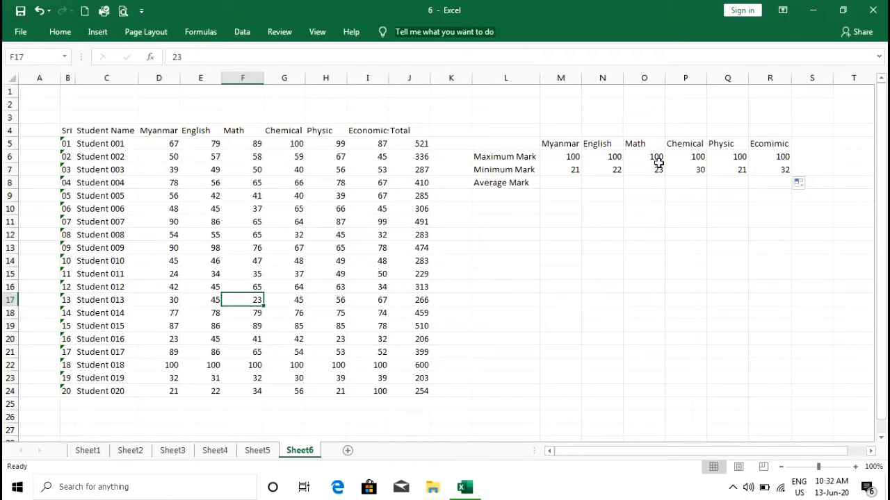
pyautogui.click(689, 169)
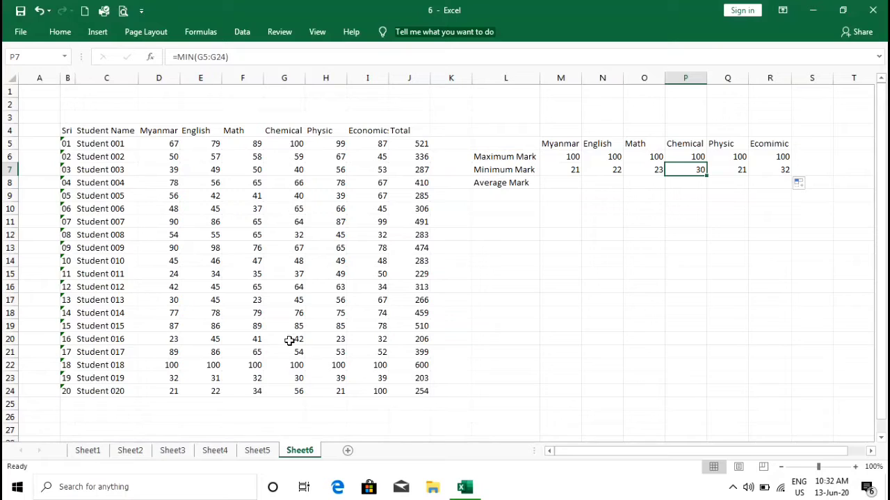
pyautogui.click(296, 379)
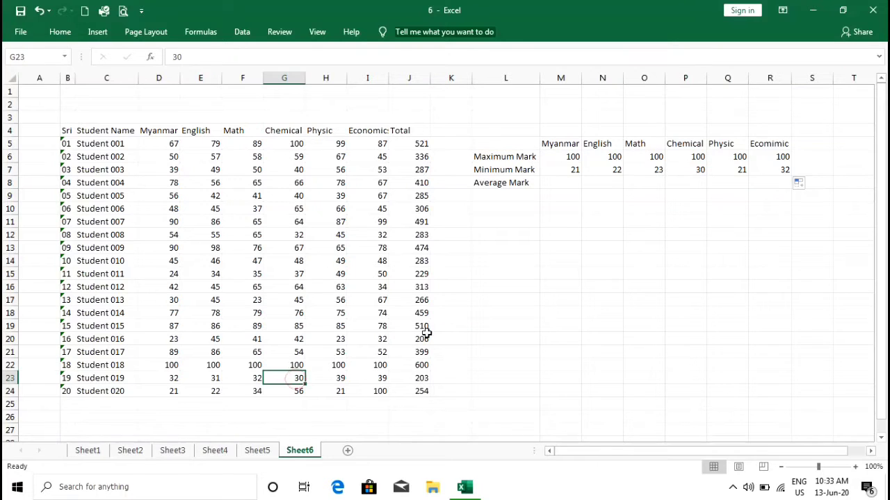
# Step: Review the Minimum Mark row's formulas across the subjects and inspect the range used by the Chemical MIN formula in P7
pyautogui.click(769, 170)
pyautogui.click(731, 170)
pyautogui.click(697, 169)
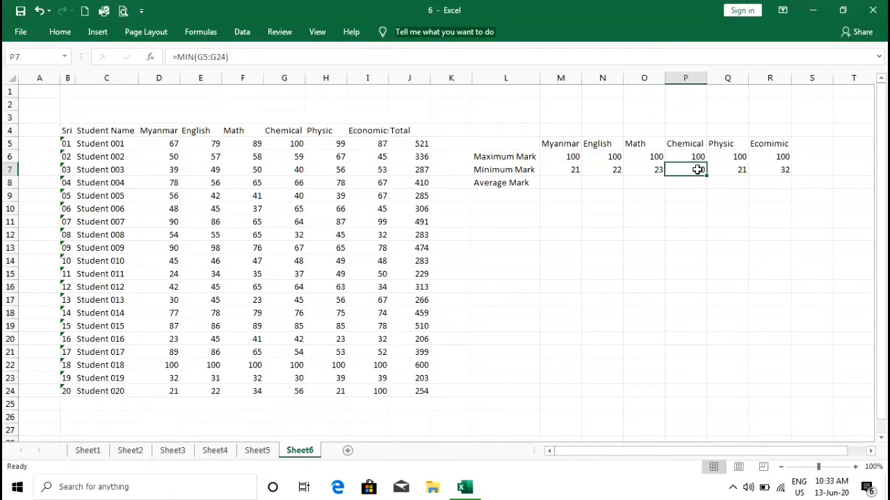
pyautogui.click(493, 171)
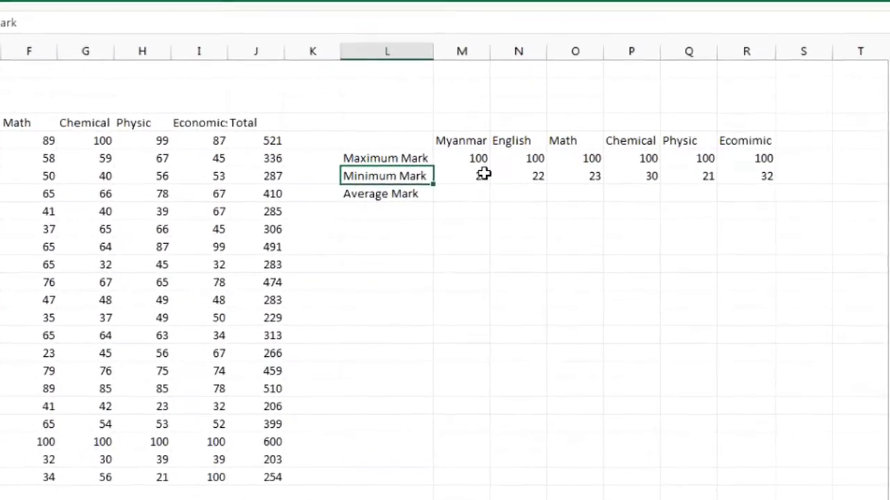
pyautogui.click(545, 179)
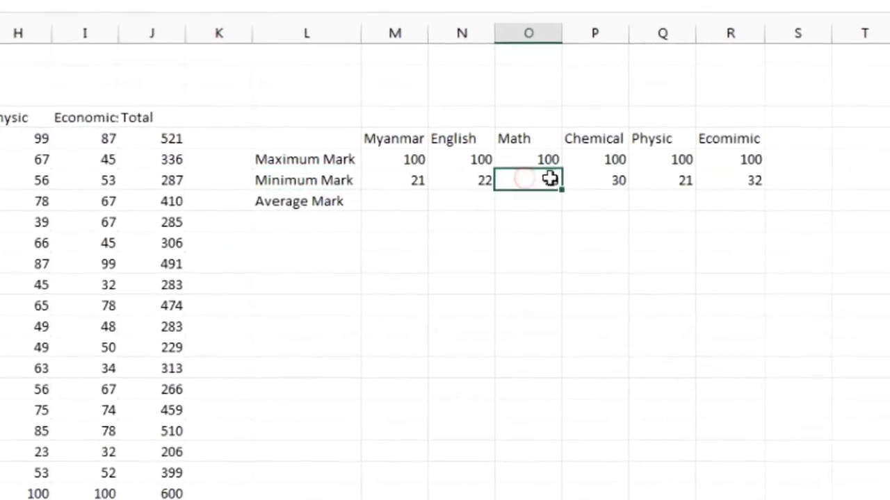
pyautogui.click(616, 179)
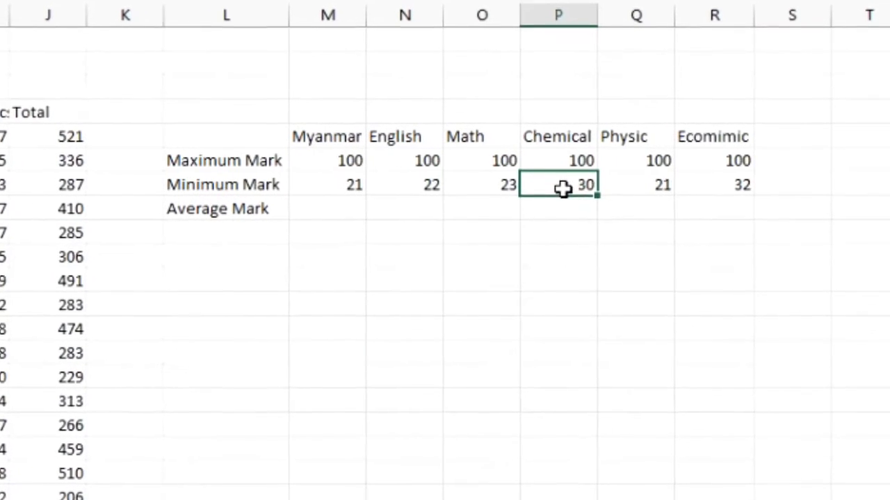
pyautogui.doubleClick(581, 185)
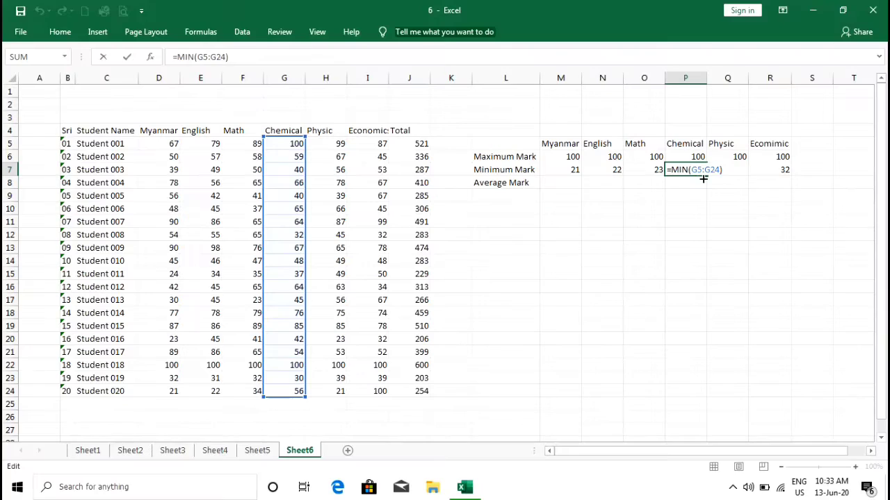
pyautogui.press('Return')
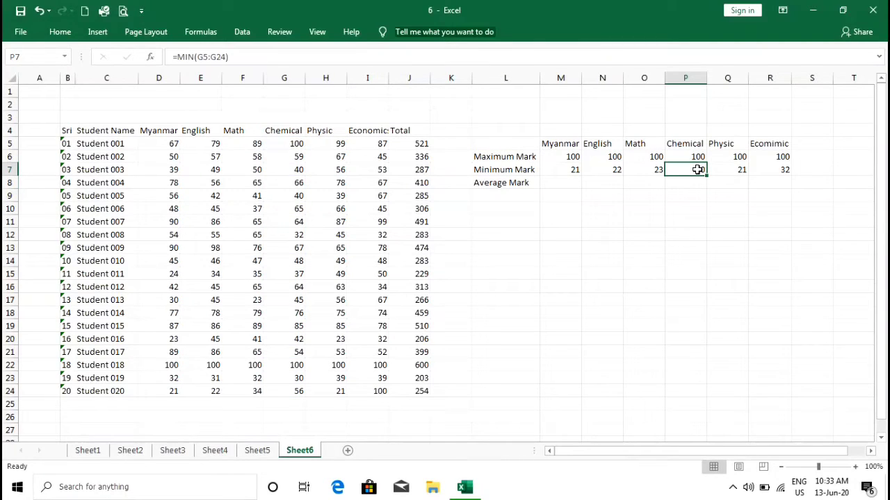
# Step: Calculate the average Myanmar mark in M8 with =AVERAGE(D5:D24)
pyautogui.click(508, 183)
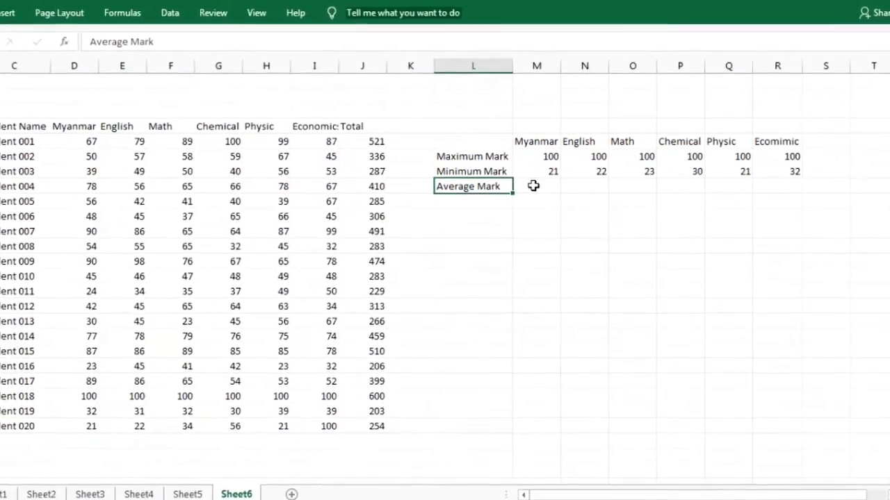
pyautogui.click(542, 183)
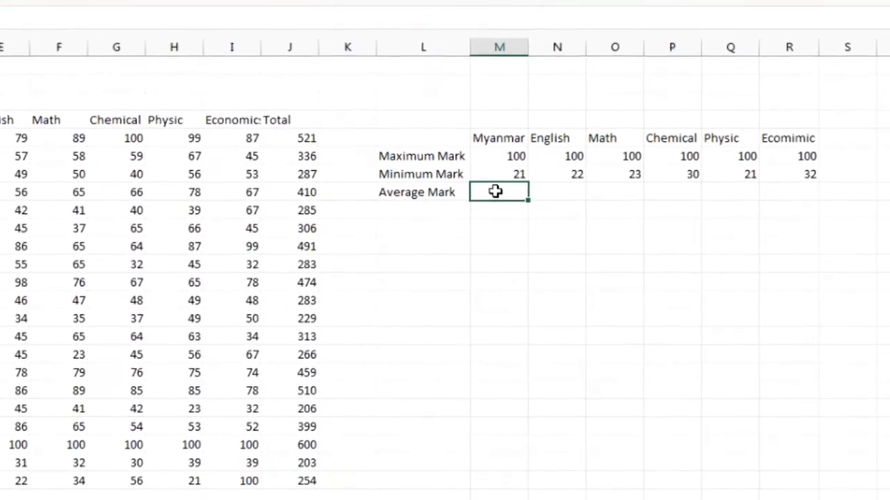
pyautogui.doubleClick(504, 190)
pyautogui.write('=')
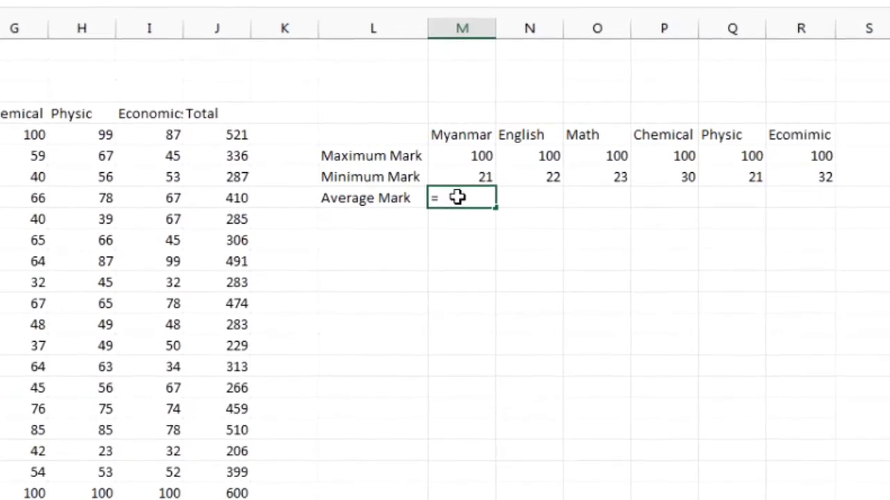
pyautogui.write('averag')
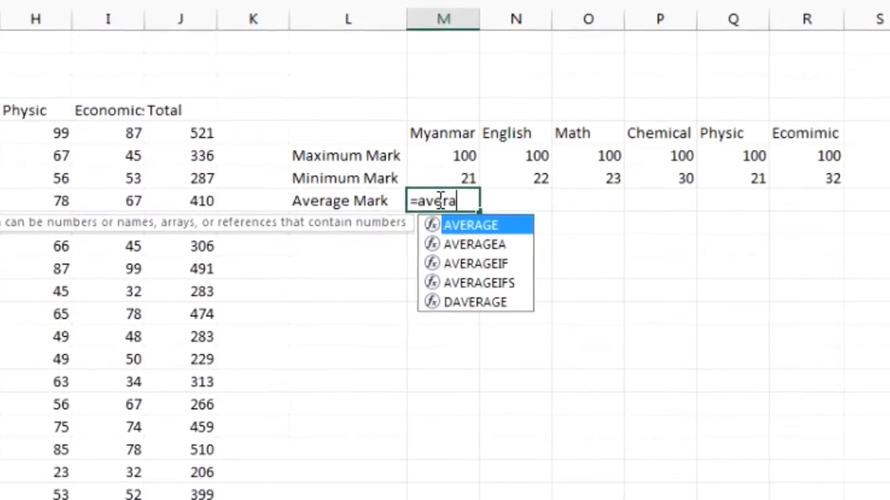
pyautogui.write('e')
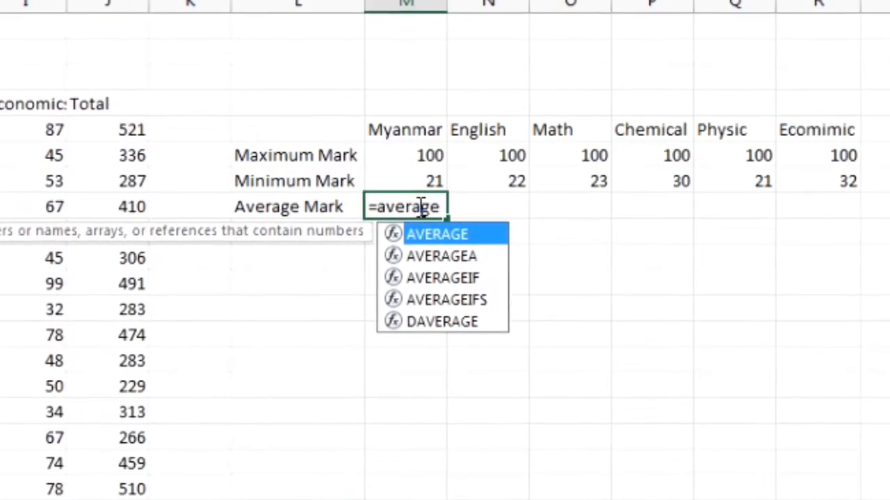
pyautogui.write('(')
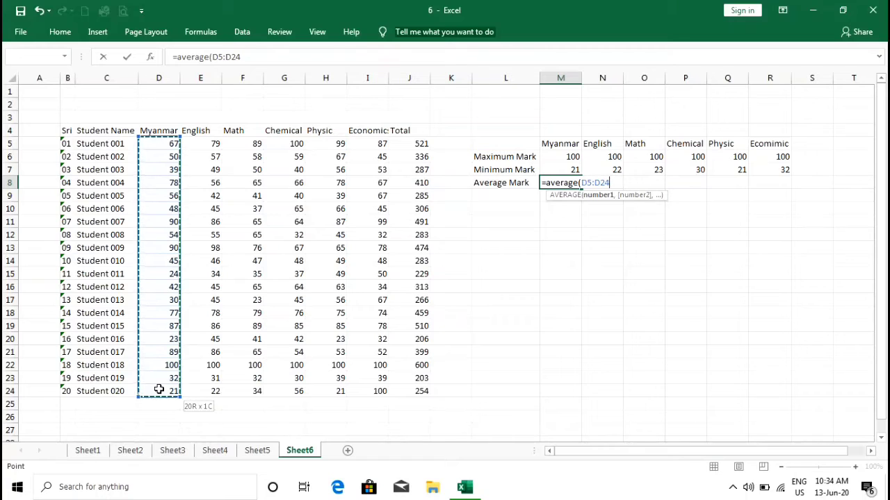
pyautogui.moveTo(159, 389); pyautogui.dragTo(158, 389)
pyautogui.write(')')
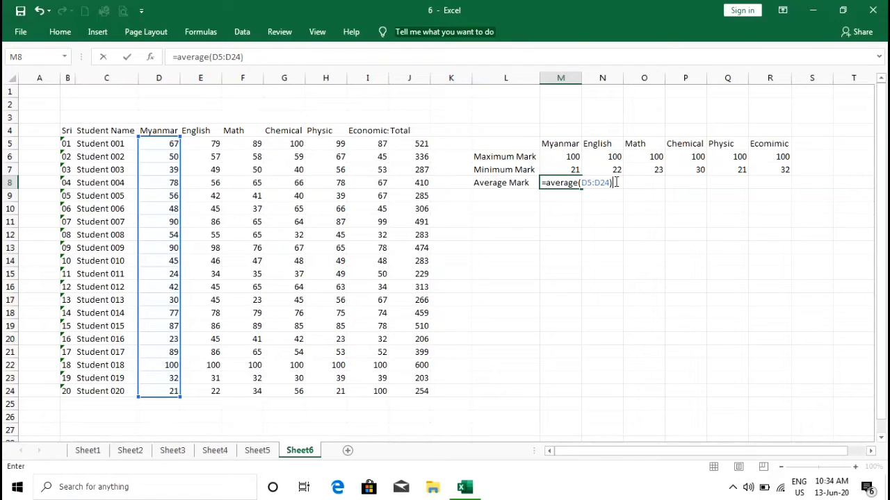
pyautogui.press('Return')
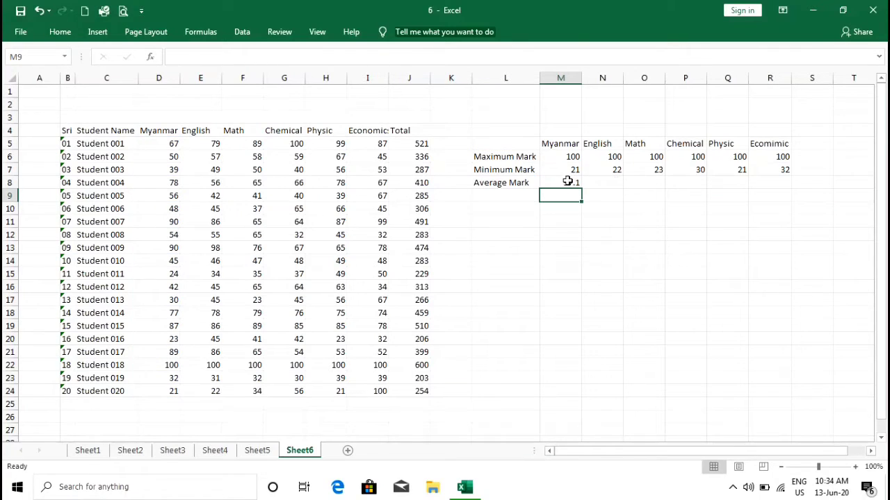
# Step: Fill the Myanmar AVERAGE formula from M8 across to R8 for the other subjects' average marks
pyautogui.click(568, 182)
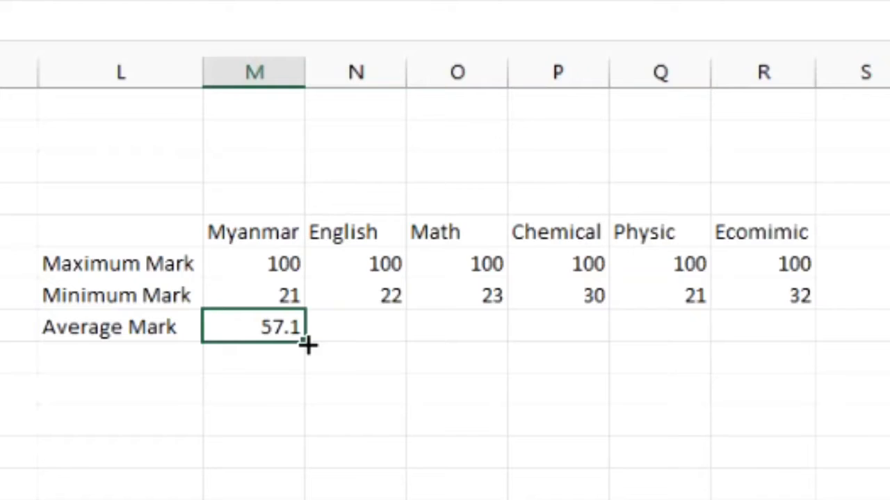
pyautogui.moveTo(307, 345); pyautogui.dragTo(816, 351)
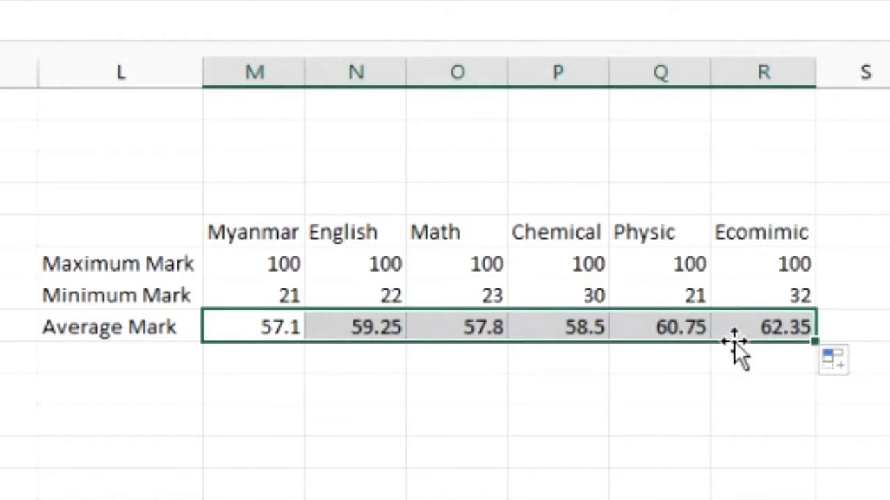
# Step: Review the Average Mark row's results subject by subject from English to Economics and inspect the AVERAGE formula in R8
pyautogui.click(643, 372)
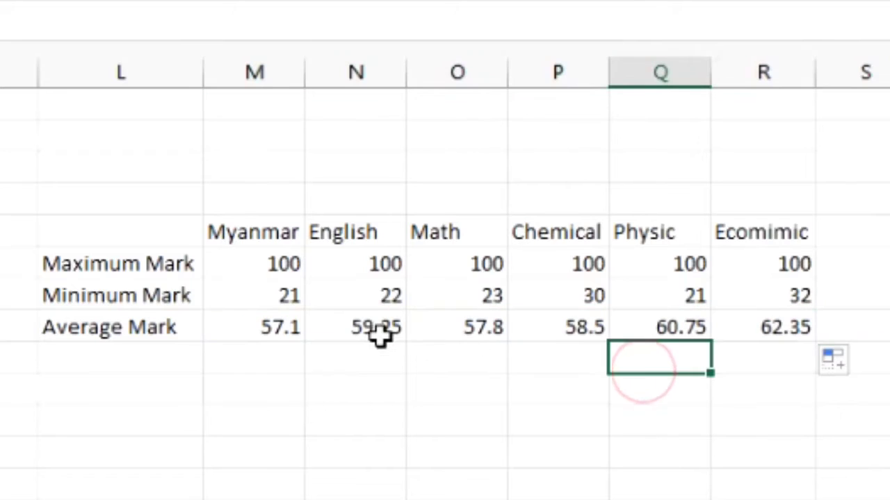
pyautogui.click(358, 332)
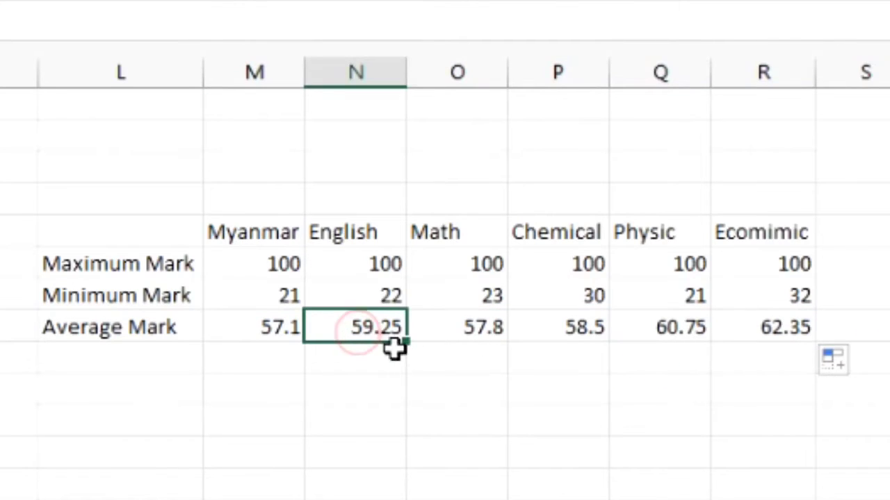
pyautogui.click(455, 335)
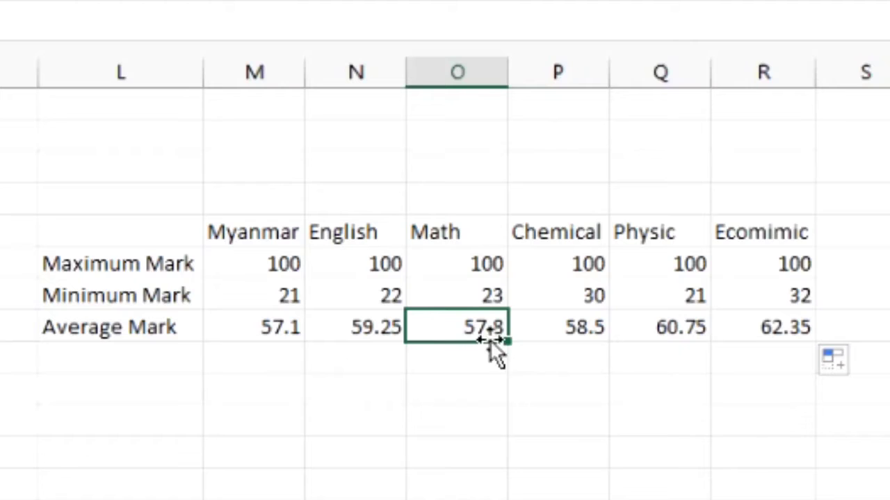
pyautogui.click(558, 346)
pyautogui.click(565, 322)
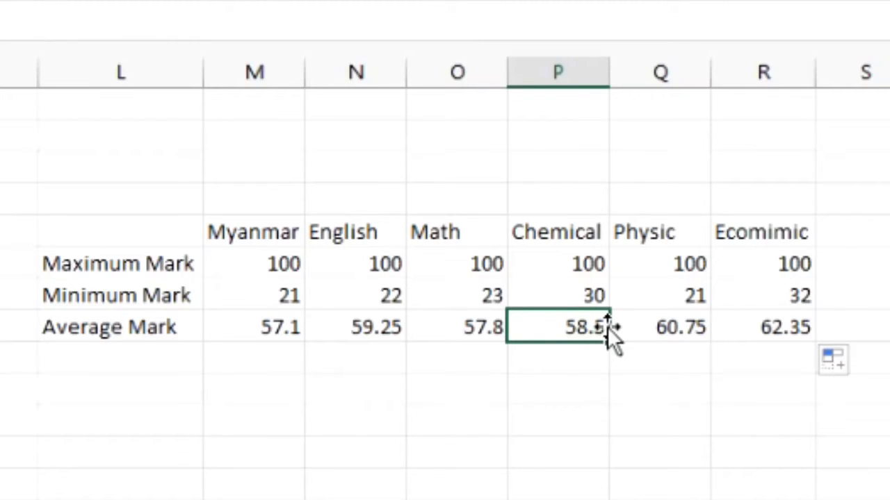
pyautogui.click(678, 327)
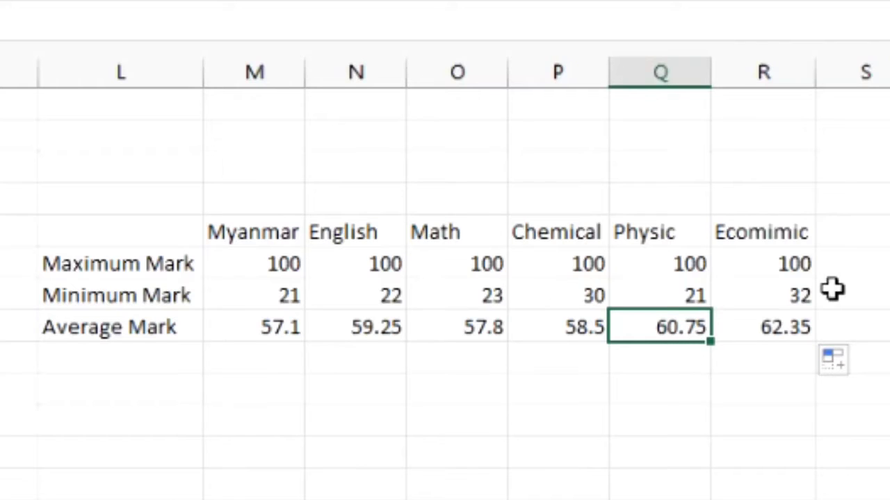
pyautogui.click(766, 321)
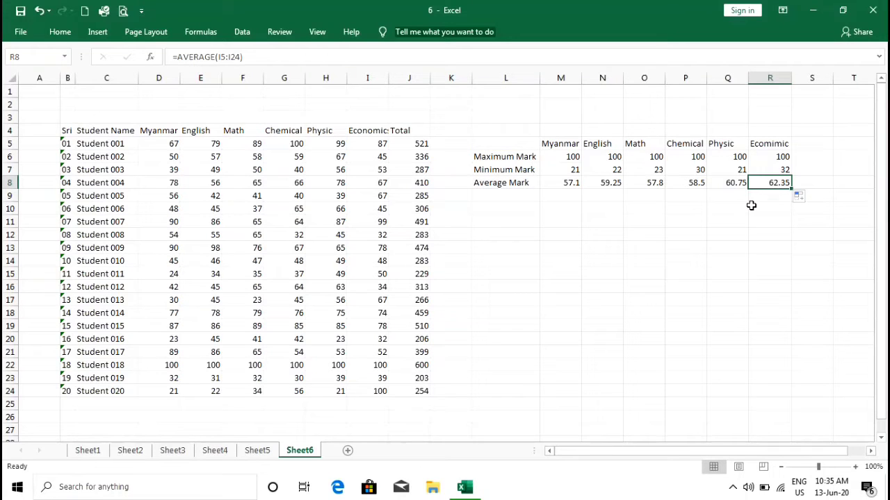
pyautogui.click(751, 206)
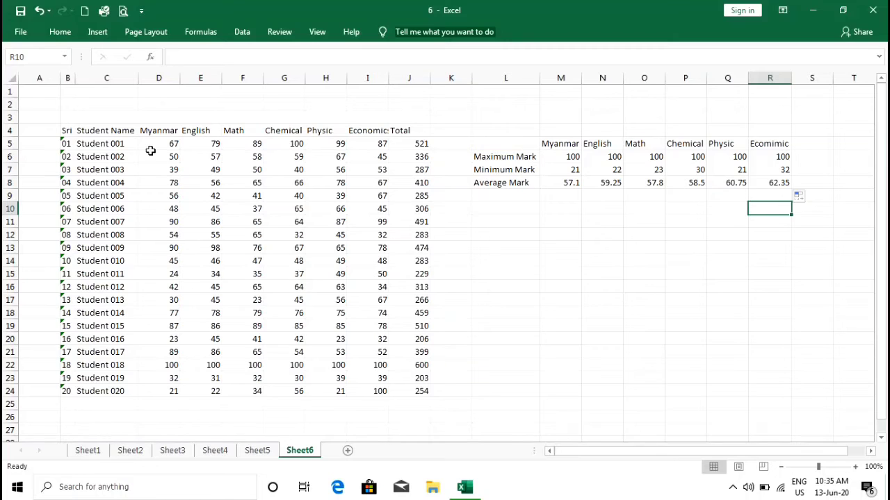
# Step: Set up a Greater Than highlight rule with threshold 76 on the student marks in D5:I24
pyautogui.moveTo(152, 143); pyautogui.dragTo(379, 393)
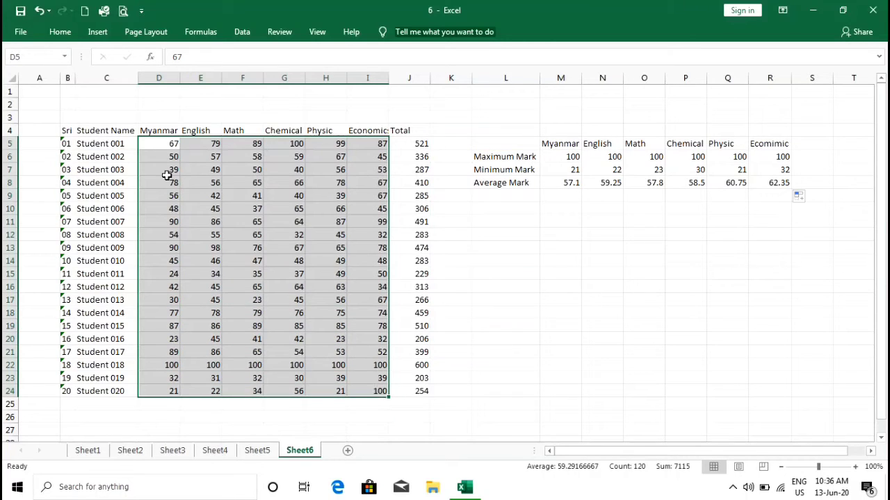
pyautogui.click(60, 31)
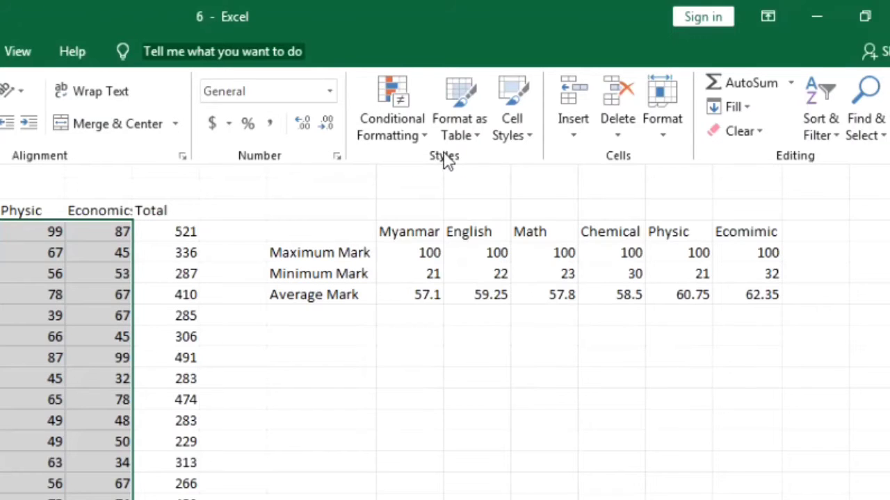
pyautogui.click(398, 118)
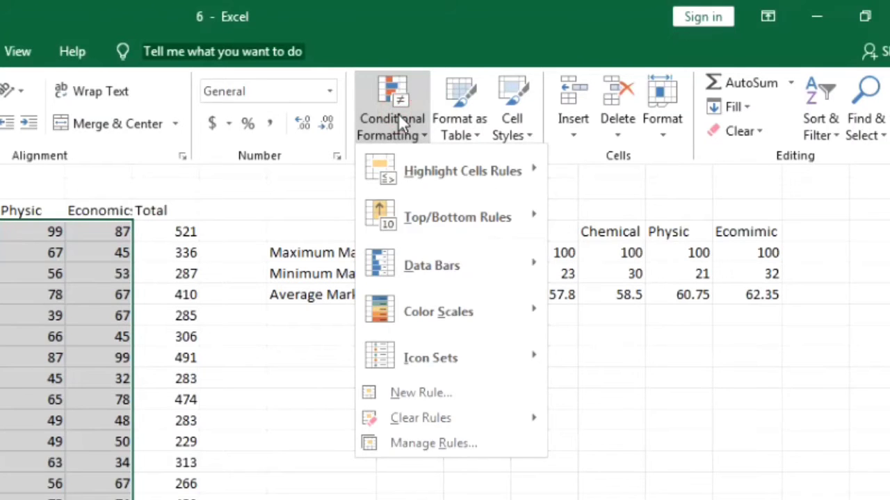
pyautogui.moveTo(413, 186)
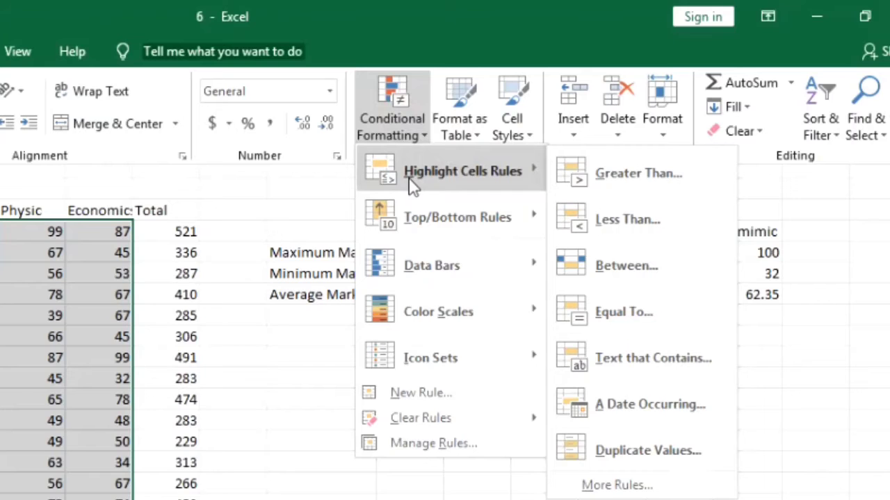
pyautogui.click(704, 173)
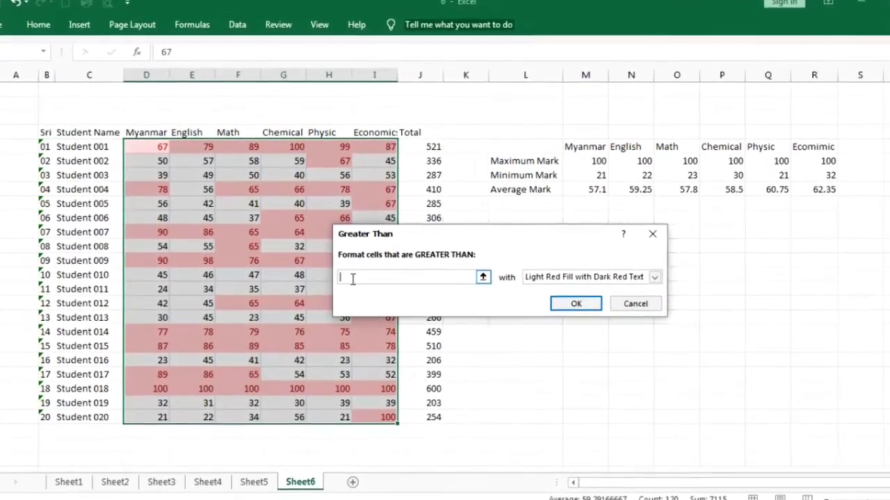
pyautogui.write('7')
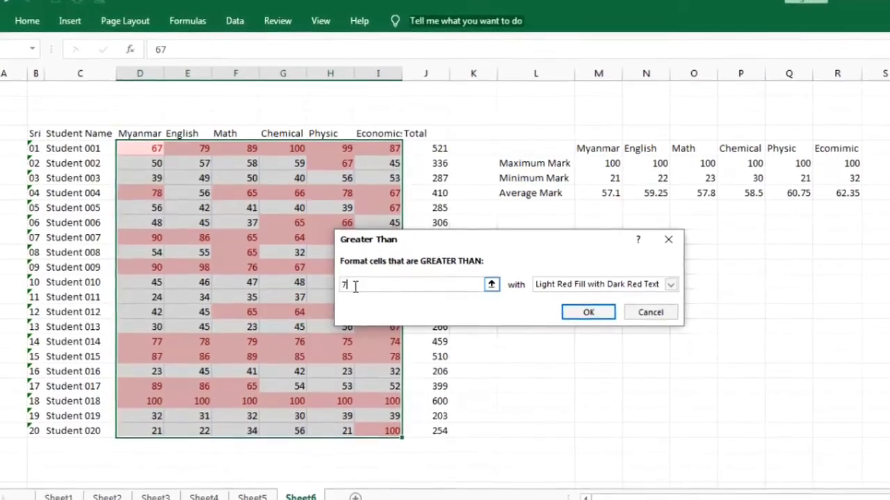
pyautogui.write('6')
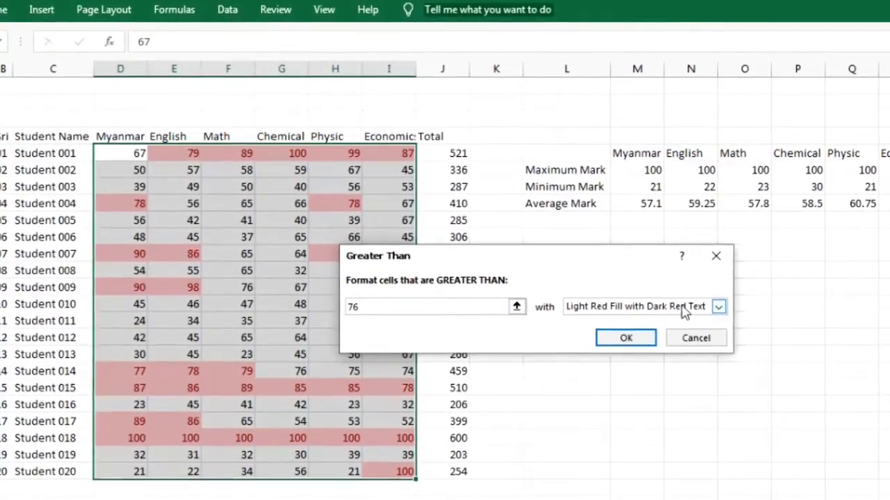
# Step: Give the Greater Than rule a custom format with yellow fill and apply it to the marks
pyautogui.click(718, 306)
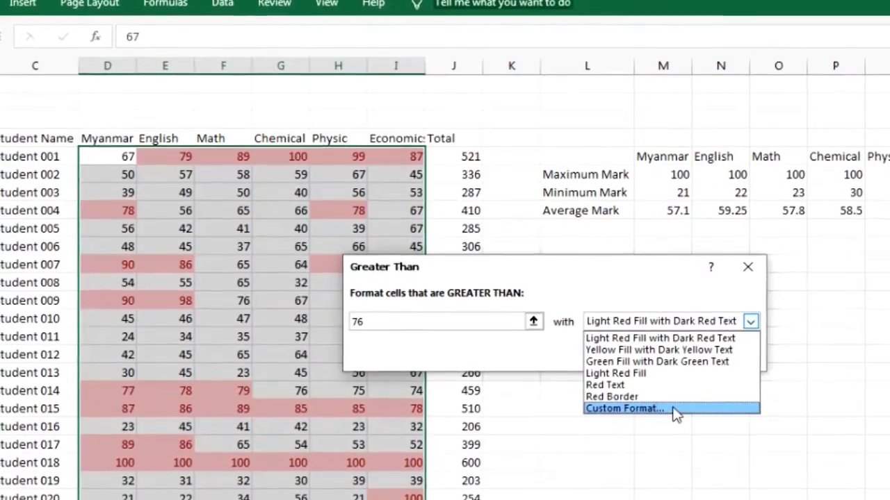
pyautogui.click(624, 409)
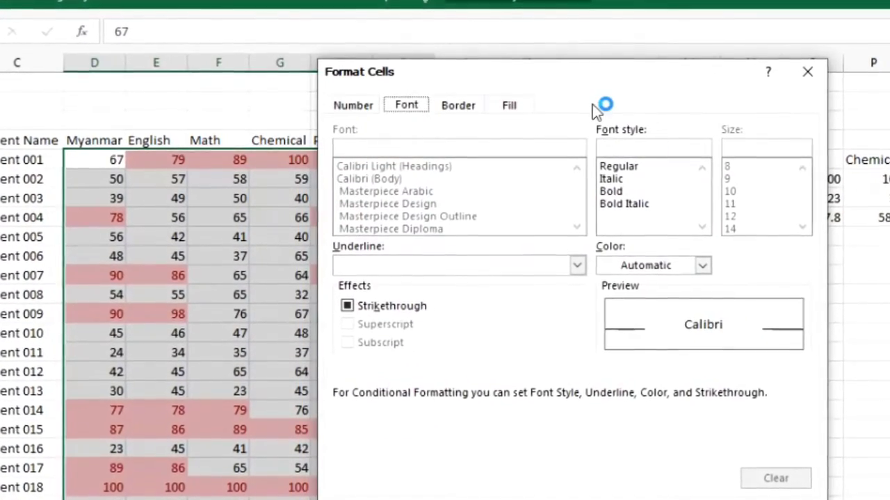
pyautogui.click(518, 105)
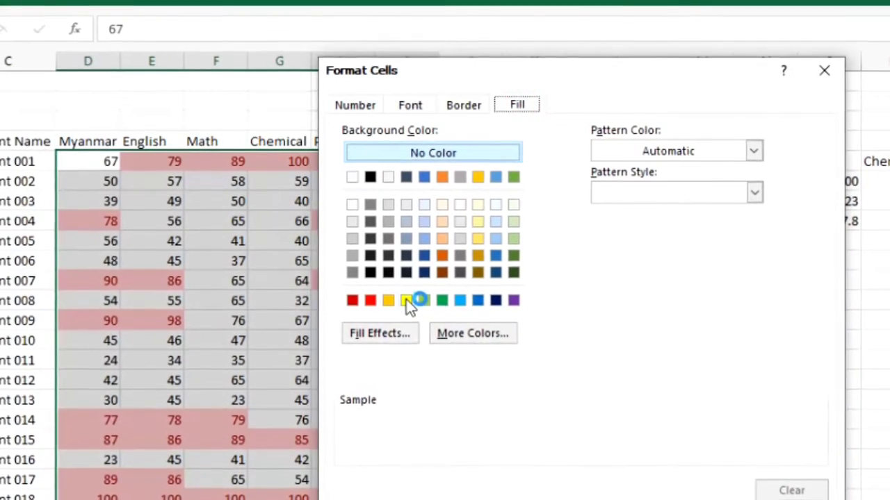
pyautogui.click(406, 300)
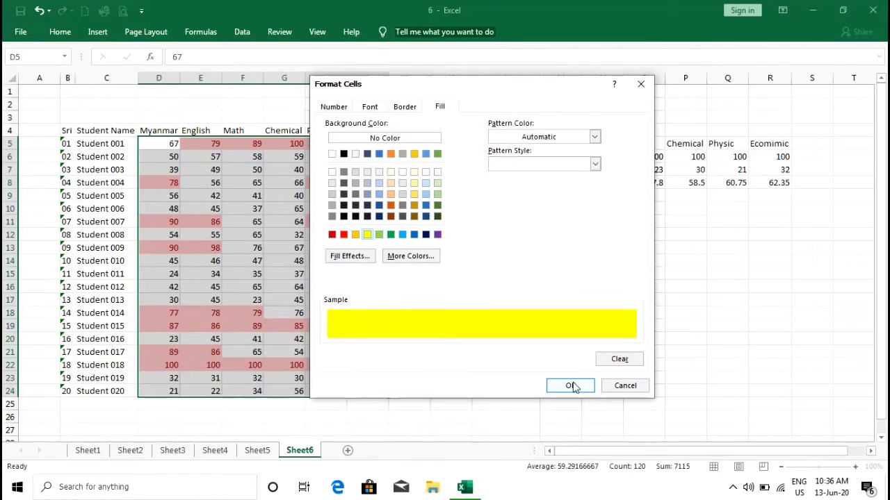
pyautogui.click(571, 386)
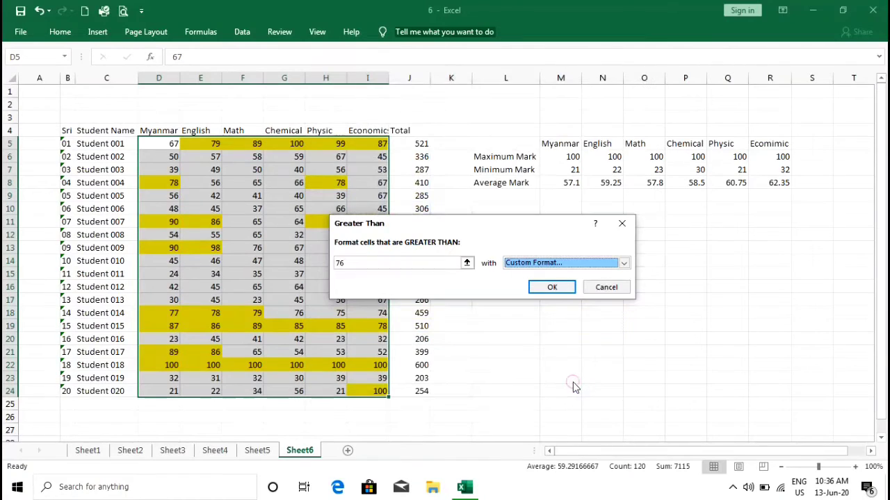
pyautogui.click(560, 291)
pyautogui.click(511, 257)
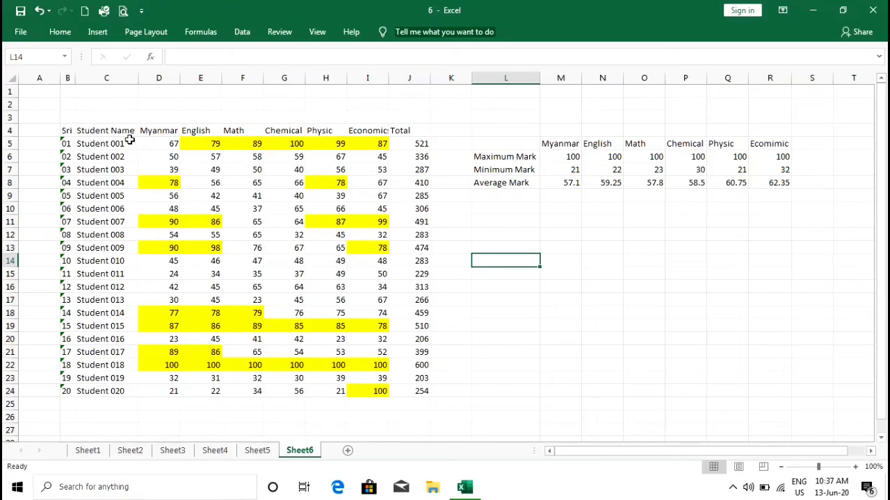
# Step: Set up a Less Than highlight rule with threshold 40 on the student marks in D5:I24
pyautogui.click(144, 143)
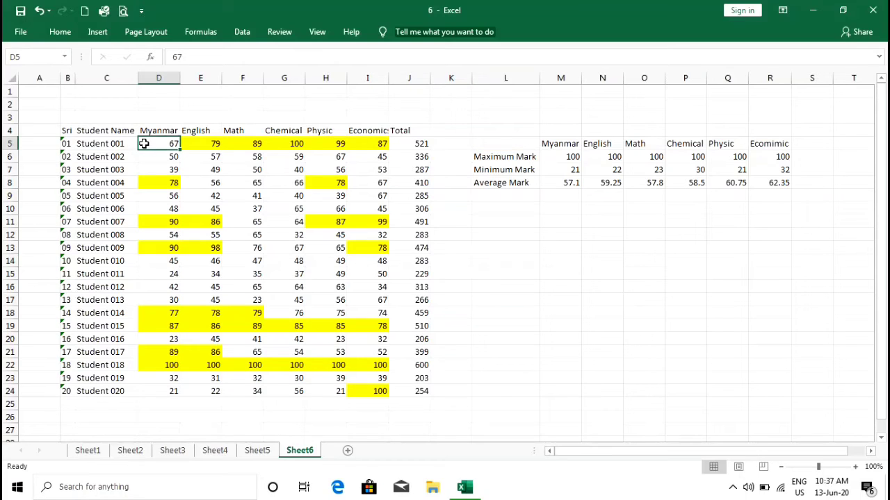
pyautogui.moveTo(144, 144); pyautogui.dragTo(366, 391)
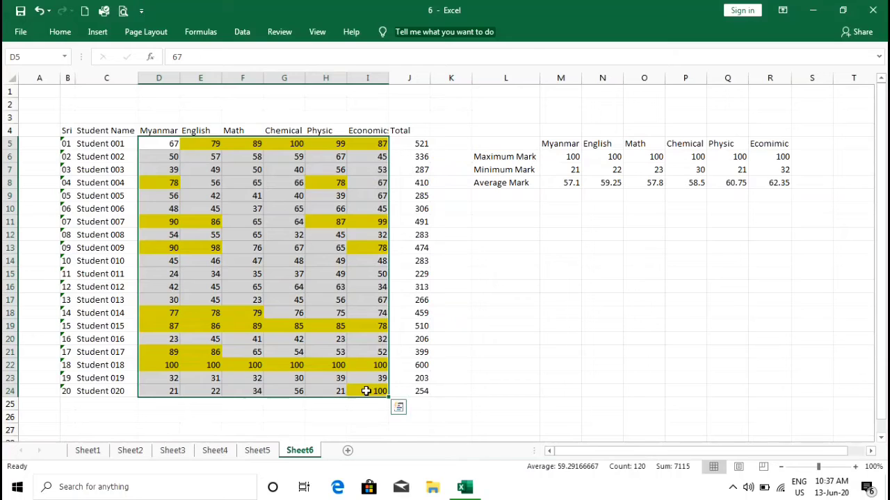
pyautogui.click(62, 34)
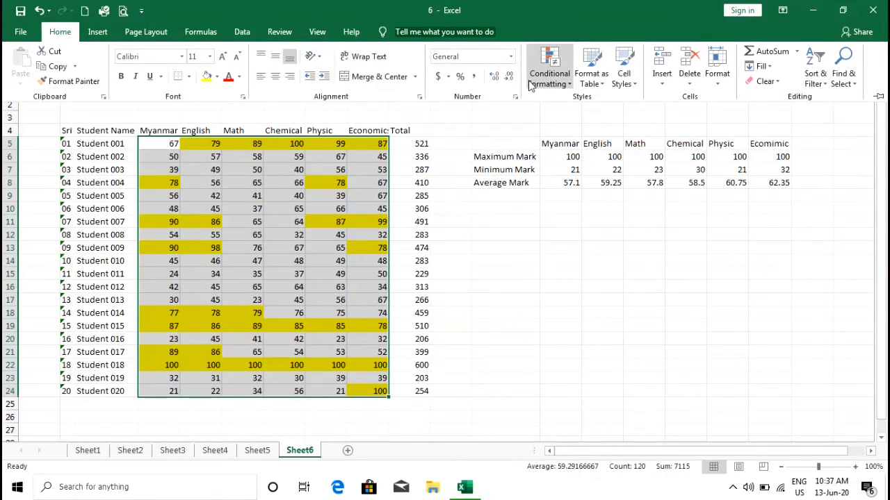
pyautogui.click(567, 84)
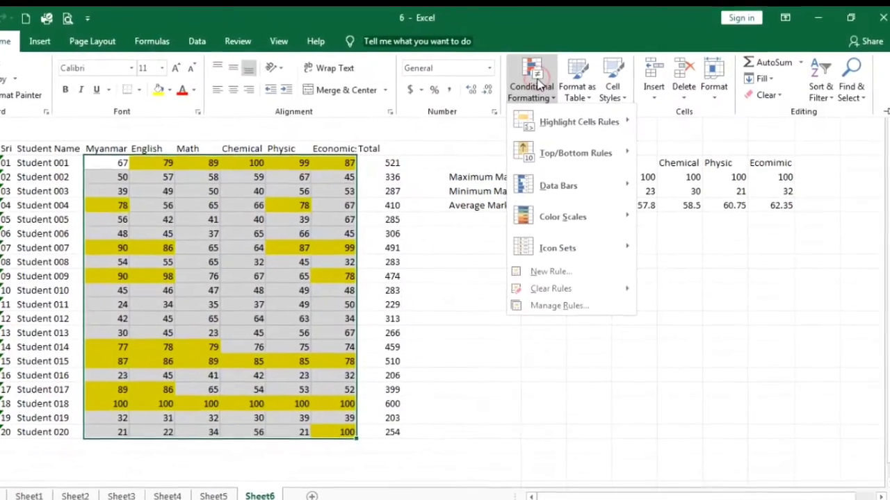
pyautogui.moveTo(544, 135)
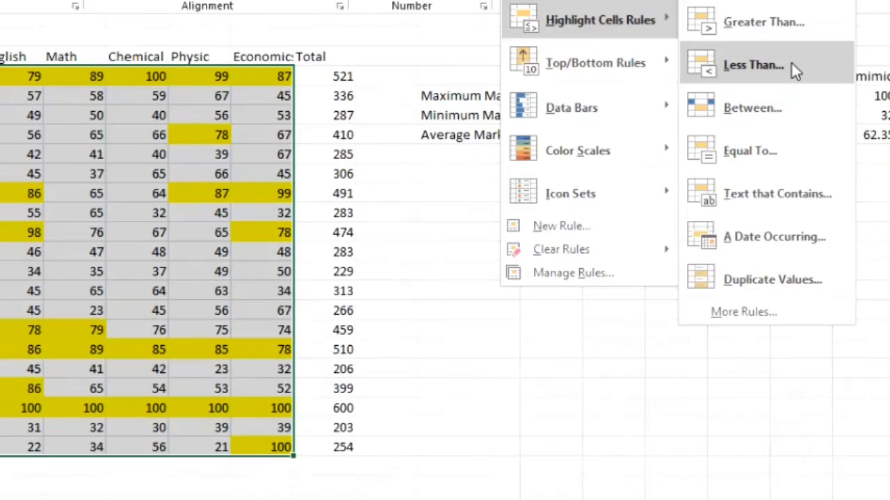
pyautogui.click(792, 64)
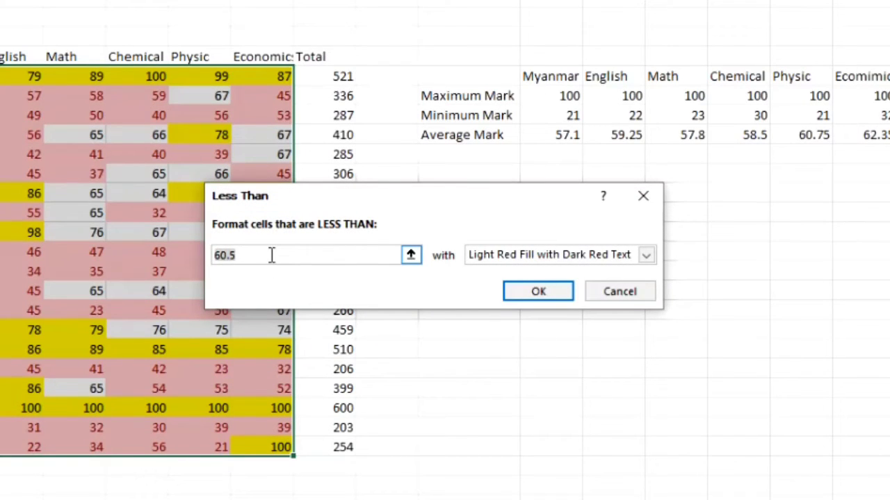
pyautogui.write('40')
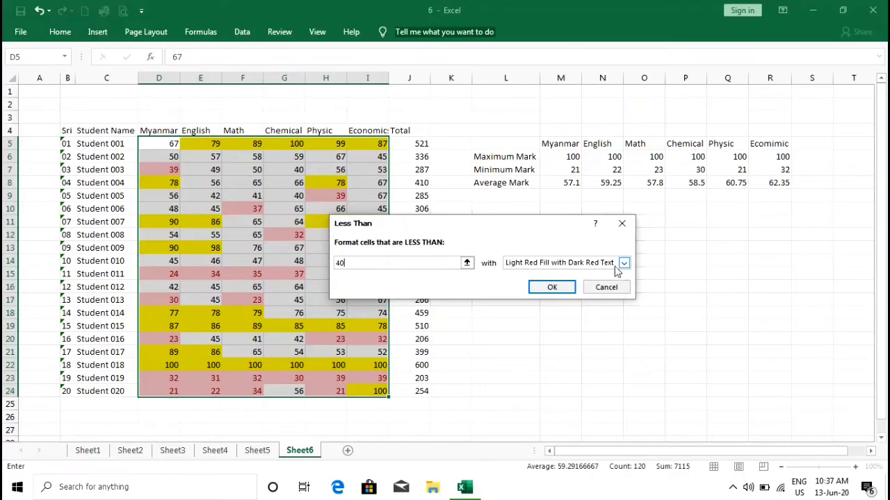
# Step: Give the Less Than rule a custom format with red fill and apply it to the marks
pyautogui.click(624, 264)
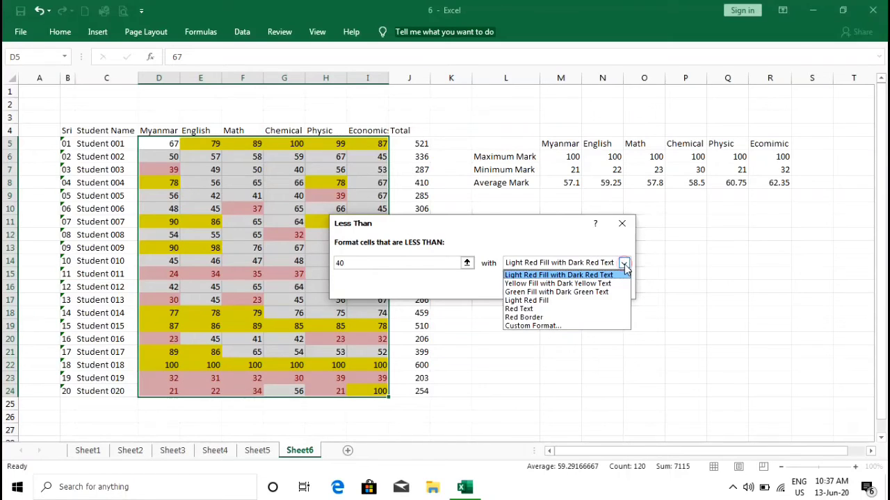
pyautogui.click(559, 326)
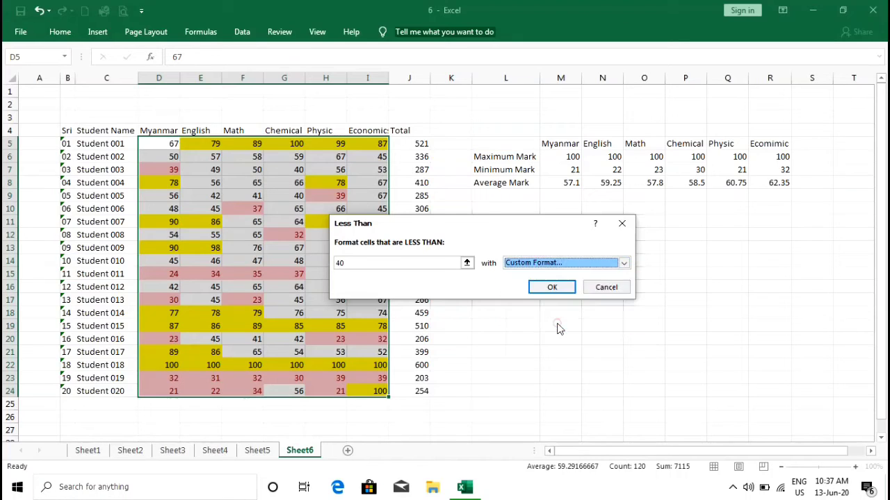
pyautogui.click(344, 235)
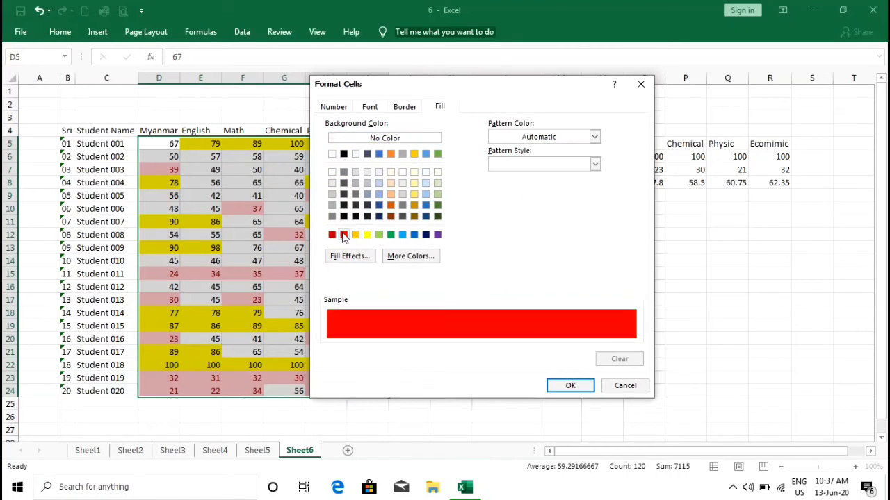
pyautogui.click(570, 385)
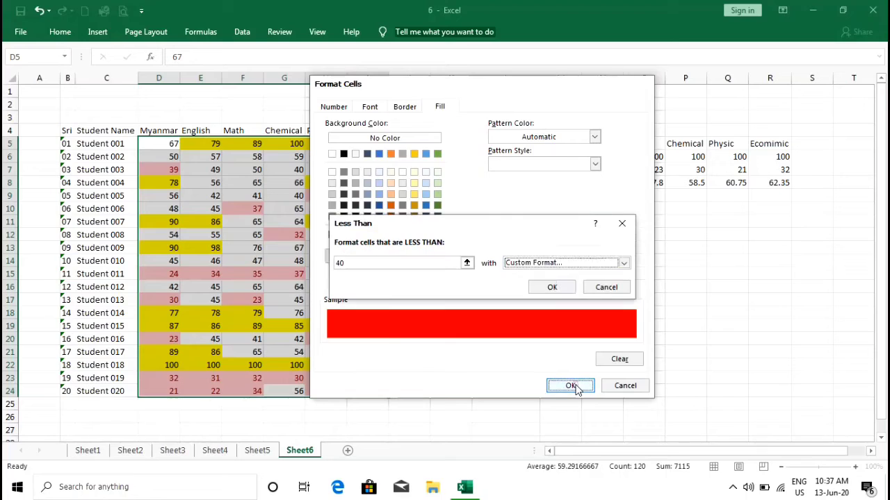
pyautogui.click(551, 287)
# Step: Check the red-highlighted marks of Students 003, 011 and 020 against the below-40 rule
pyautogui.click(159, 169)
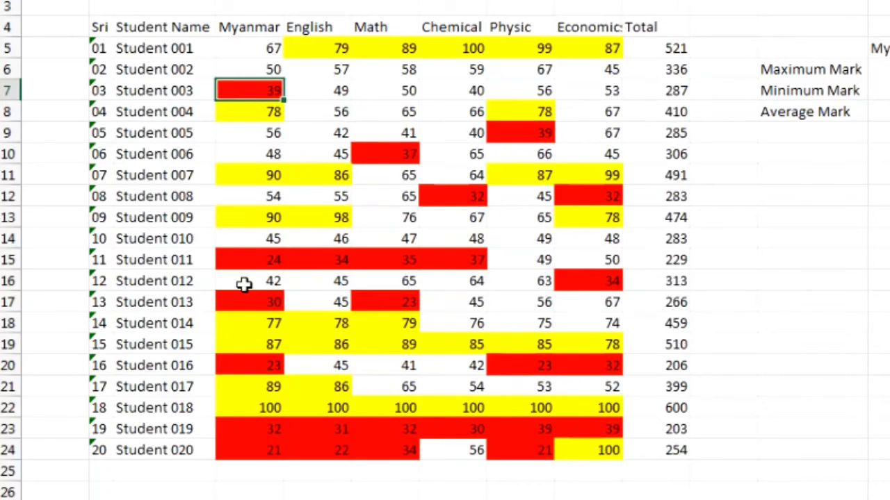
pyautogui.click(245, 260)
pyautogui.click(316, 258)
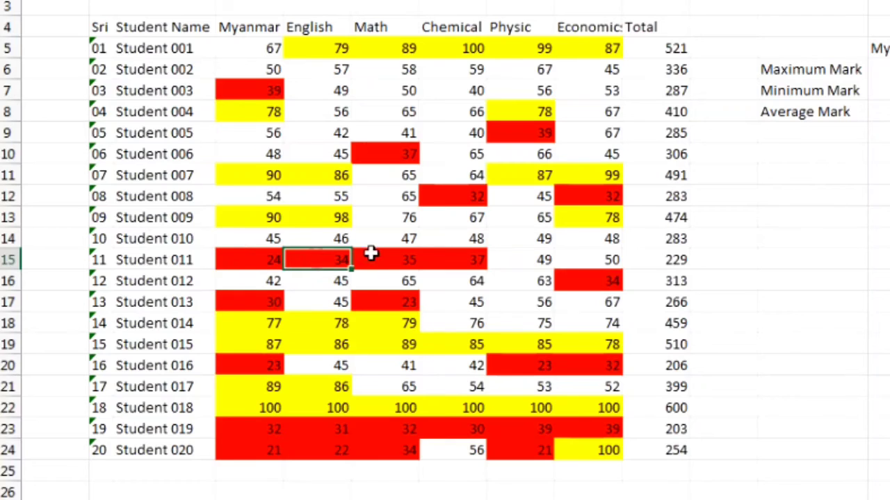
pyautogui.click(387, 258)
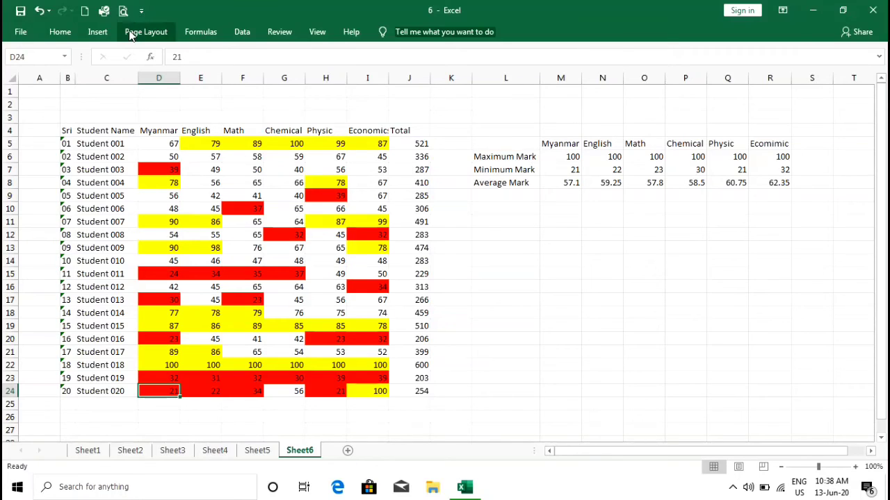
pyautogui.click(69, 34)
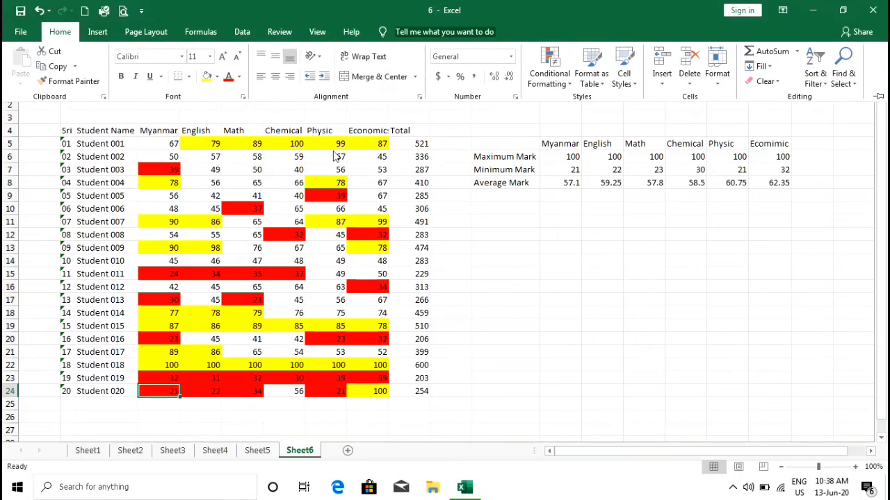
# Step: Set up a Between highlight rule with limits 40 and 76 on the student marks in D5:I24
pyautogui.click(157, 143)
pyautogui.moveTo(156, 143); pyautogui.dragTo(381, 391)
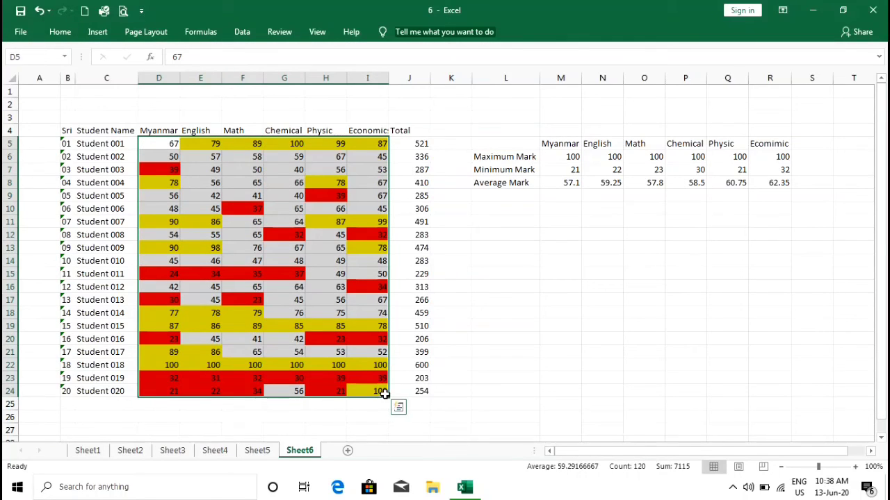
pyautogui.click(61, 32)
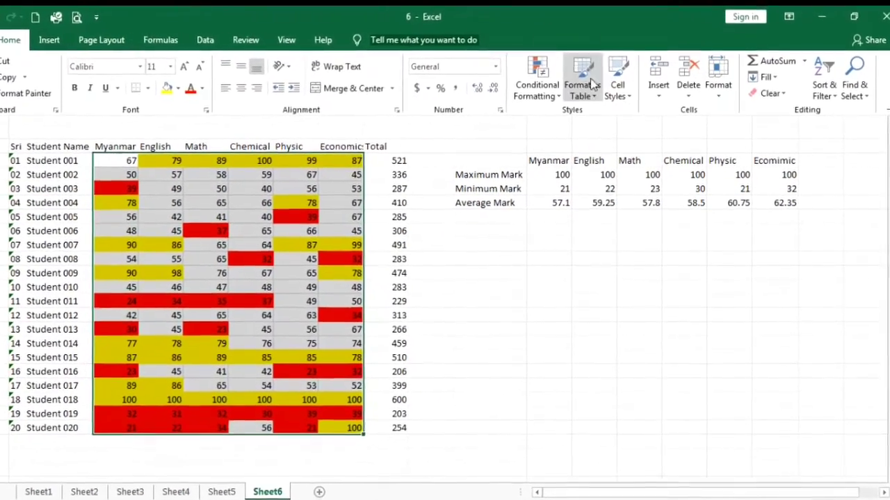
pyautogui.click(541, 96)
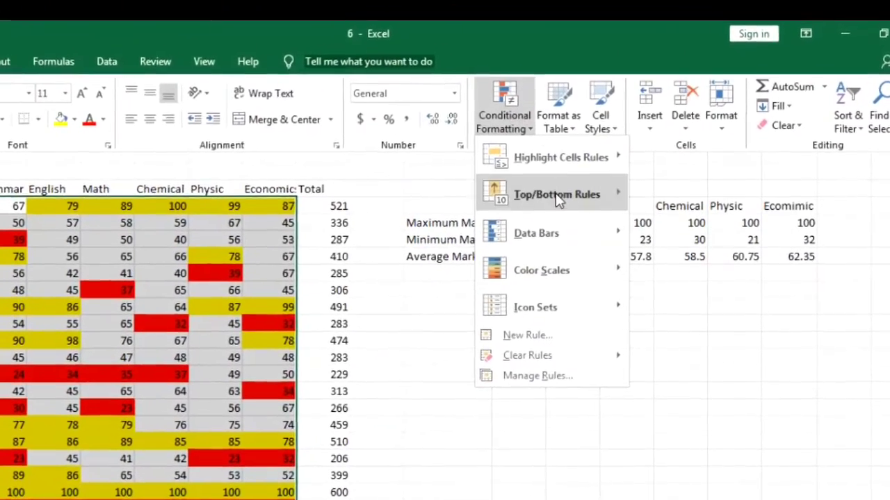
pyautogui.moveTo(565, 160)
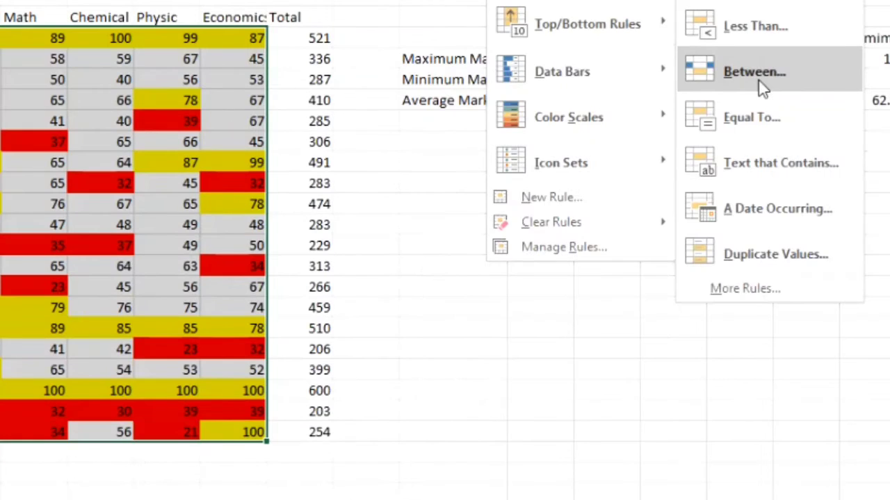
pyautogui.click(694, 278)
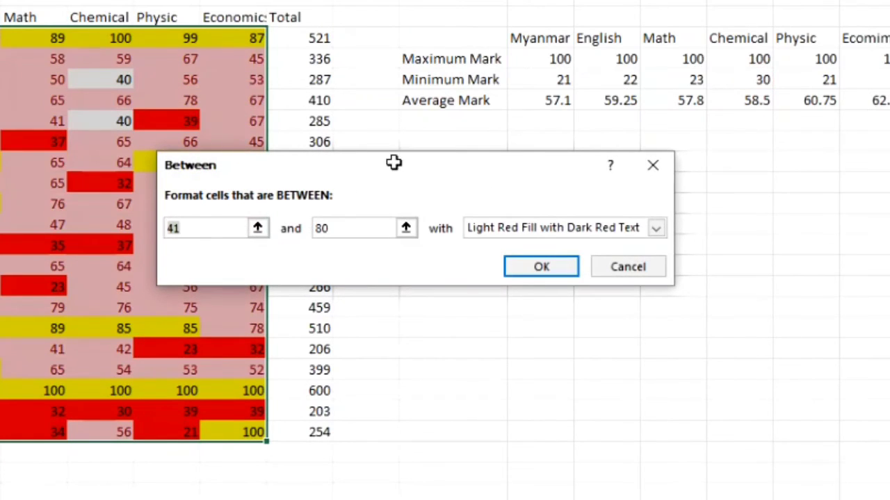
pyautogui.press('BackSpace')
pyautogui.press('BackSpace')
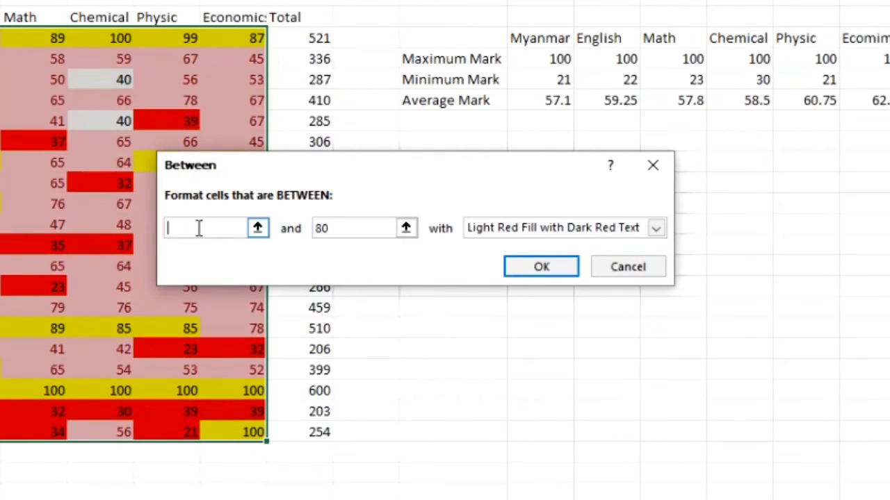
pyautogui.write('40')
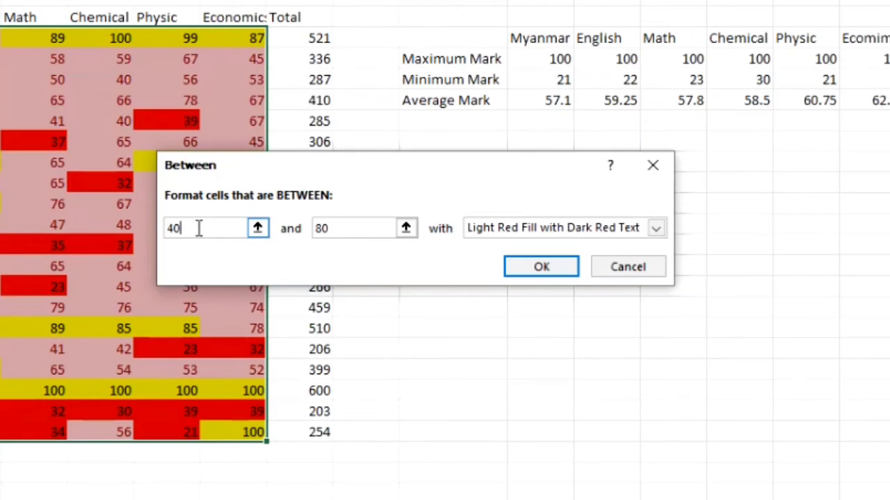
pyautogui.click(333, 228)
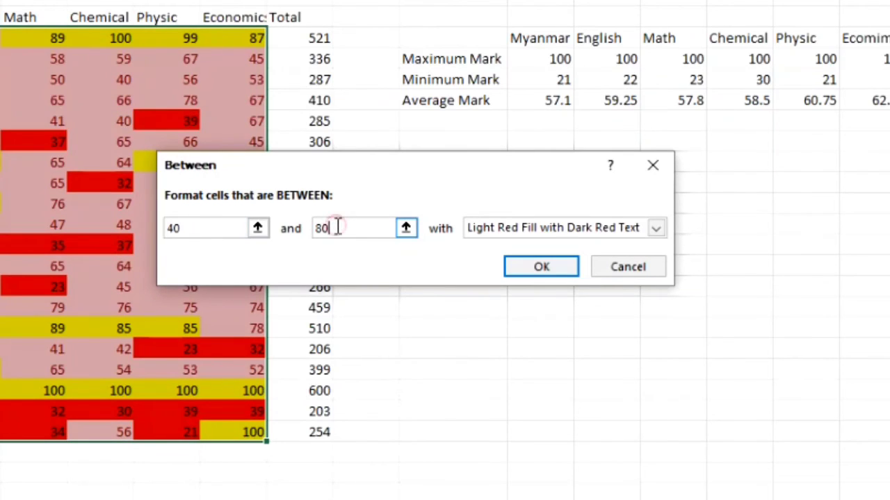
pyautogui.press('BackSpace')
pyautogui.press('BackSpace')
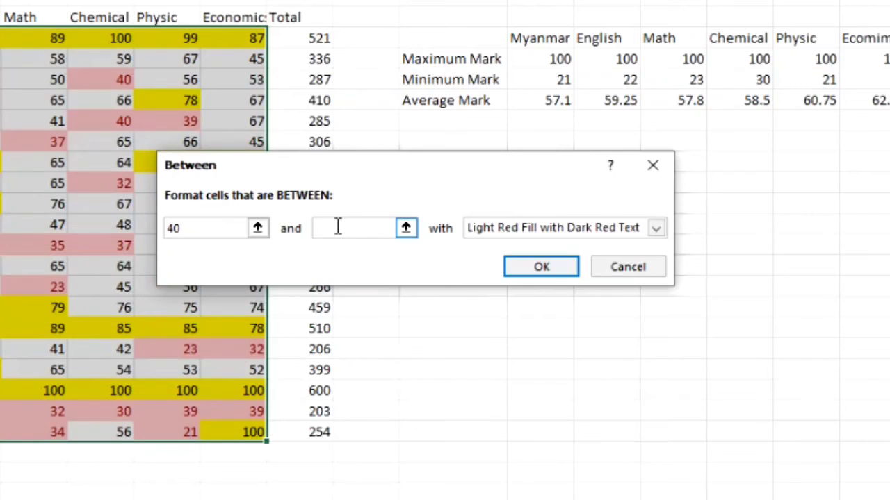
pyautogui.write('76')
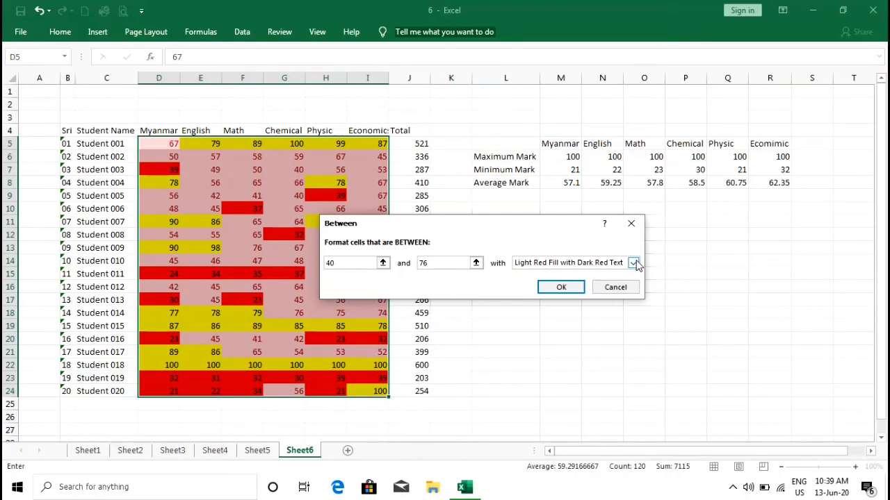
# Step: Give the Between rule a custom format with green fill and apply it to the marks
pyautogui.click(634, 263)
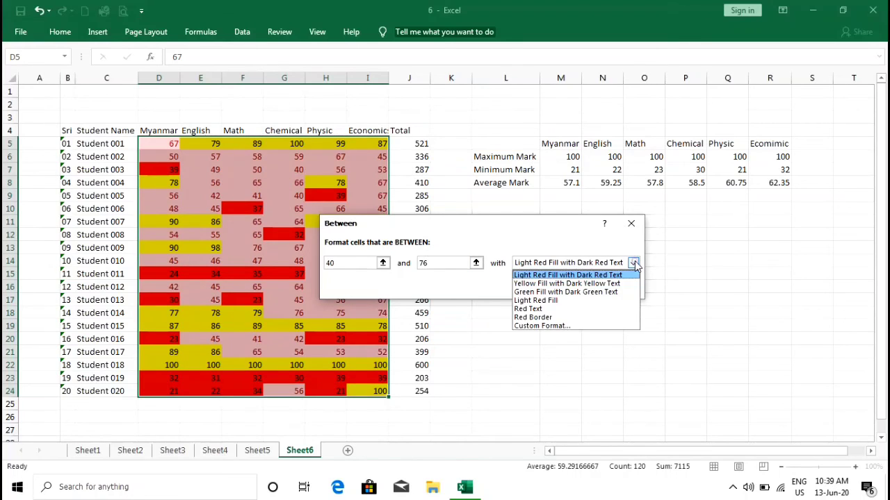
pyautogui.click(586, 327)
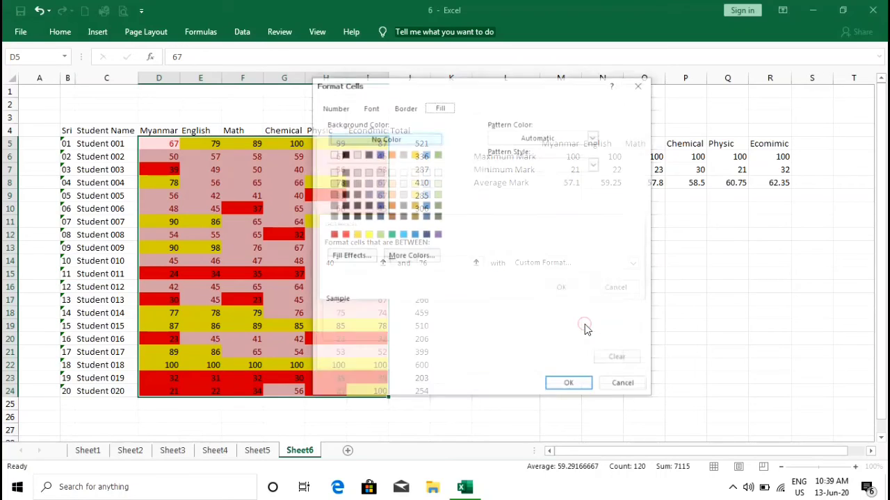
pyautogui.click(390, 235)
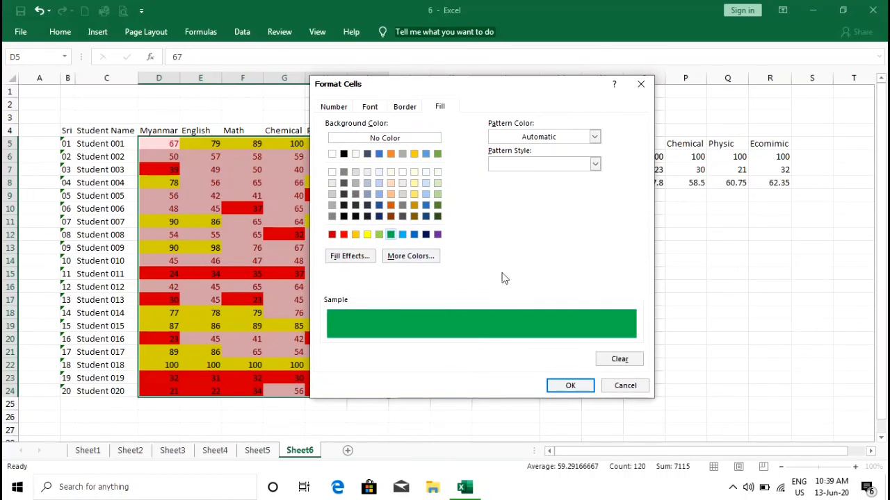
pyautogui.click(570, 387)
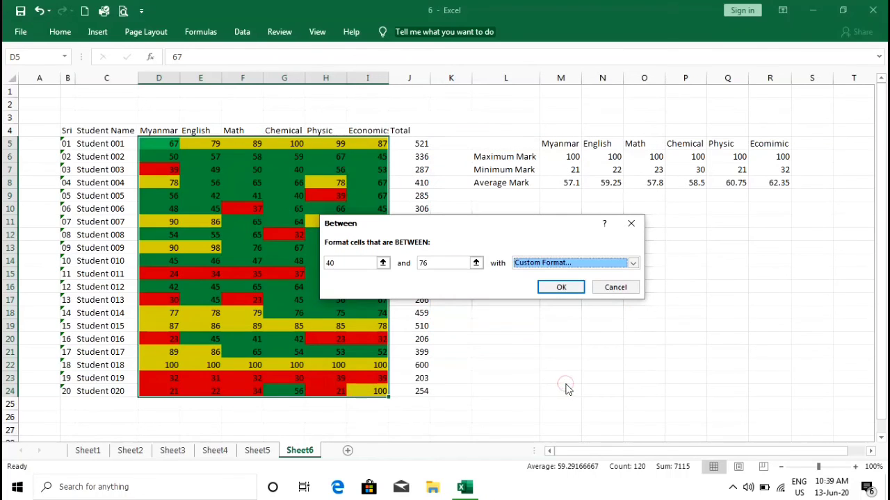
pyautogui.click(556, 286)
# Step: Check the highlight colours of marks for Students 001, 003, 005, 007 and 008 against the three highlight rules
pyautogui.click(257, 58)
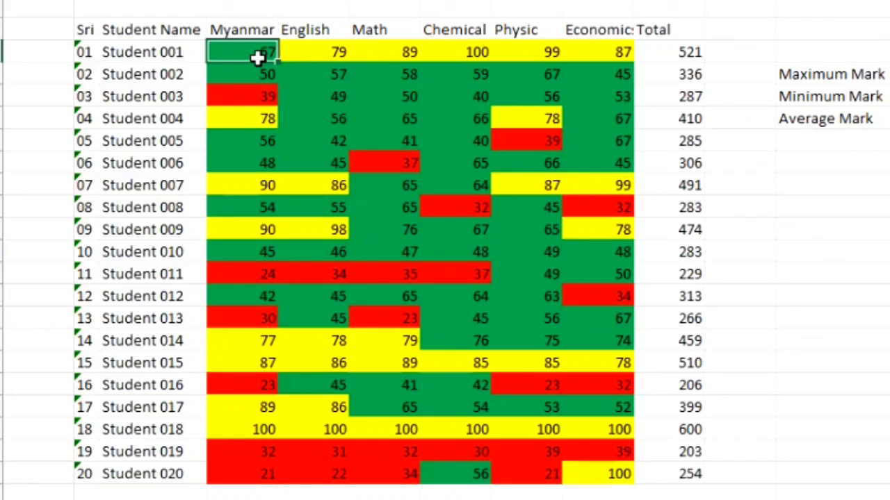
pyautogui.click(311, 91)
pyautogui.click(379, 101)
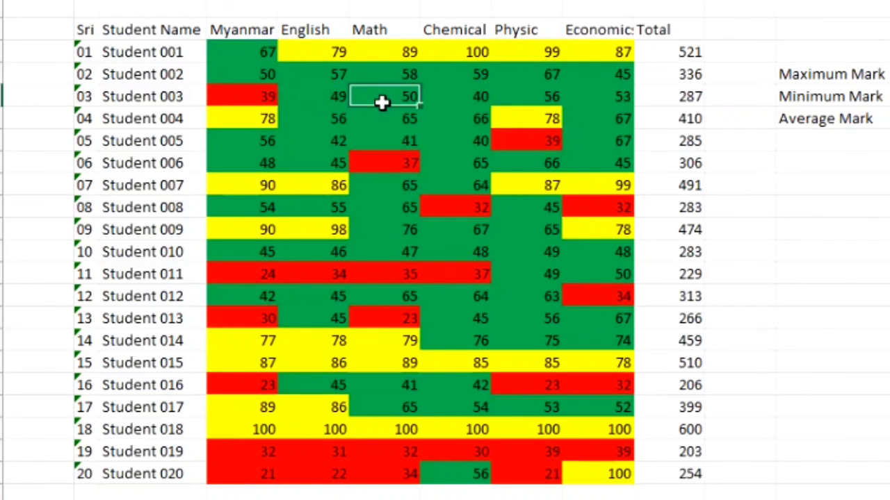
pyautogui.click(434, 99)
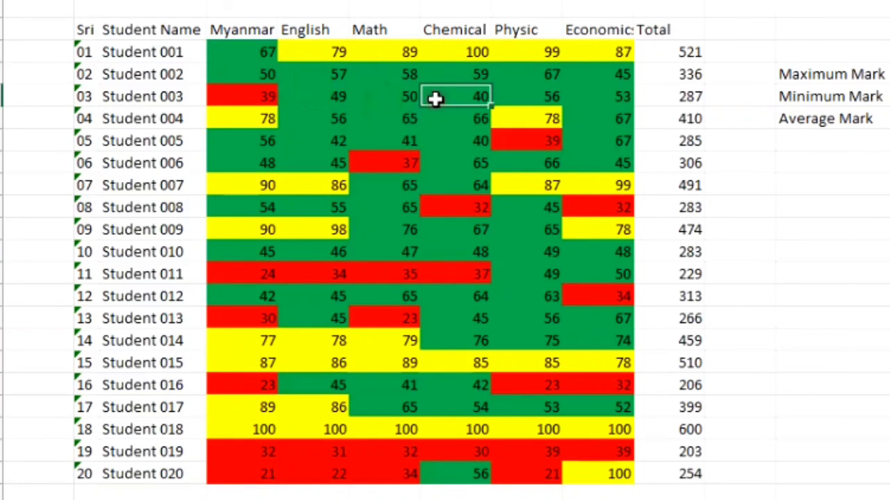
pyautogui.click(235, 96)
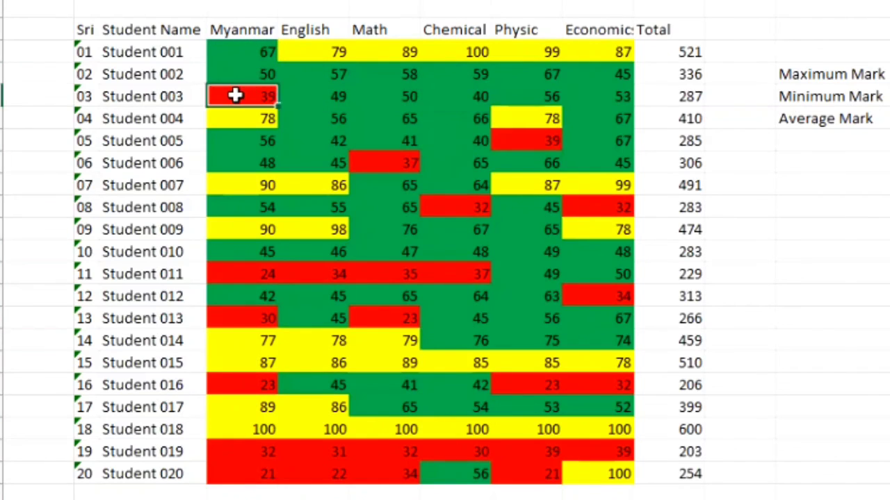
pyautogui.click(506, 145)
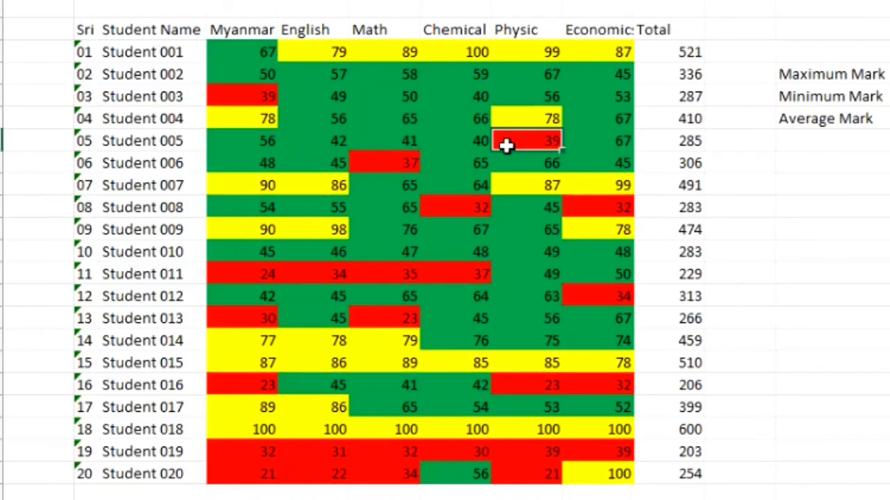
pyautogui.click(592, 211)
pyautogui.click(536, 179)
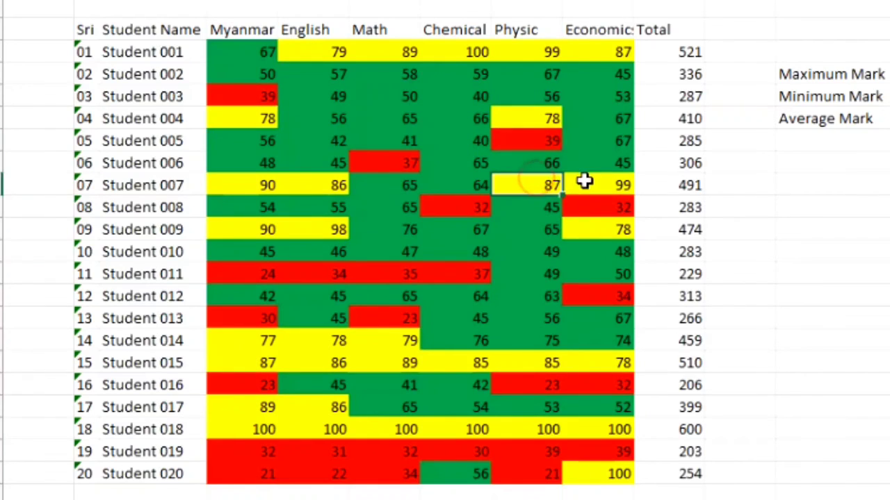
pyautogui.click(584, 180)
pyautogui.click(530, 49)
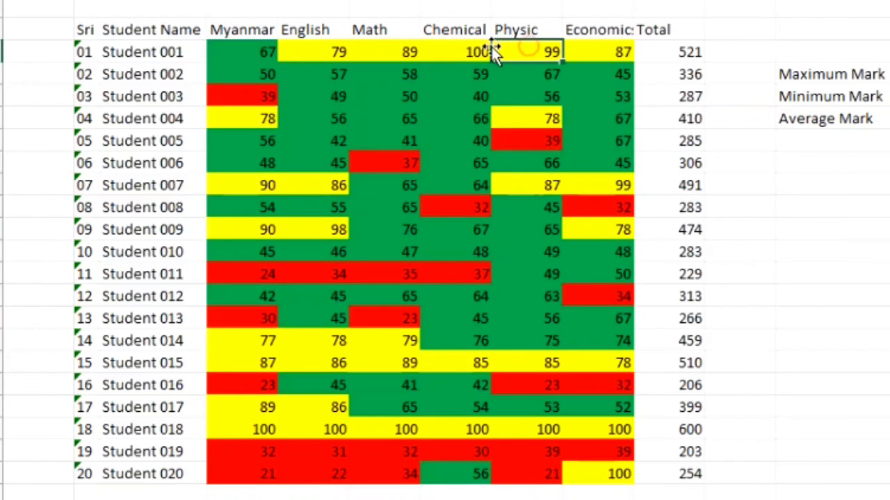
pyautogui.click(464, 49)
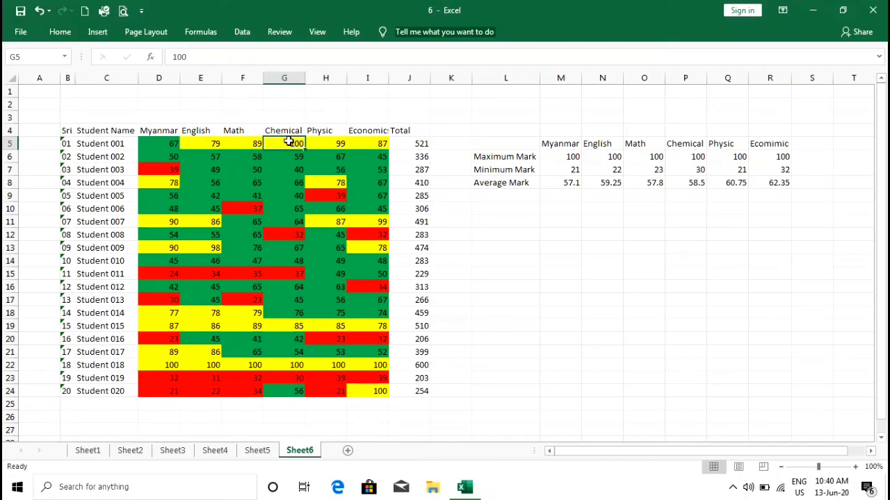